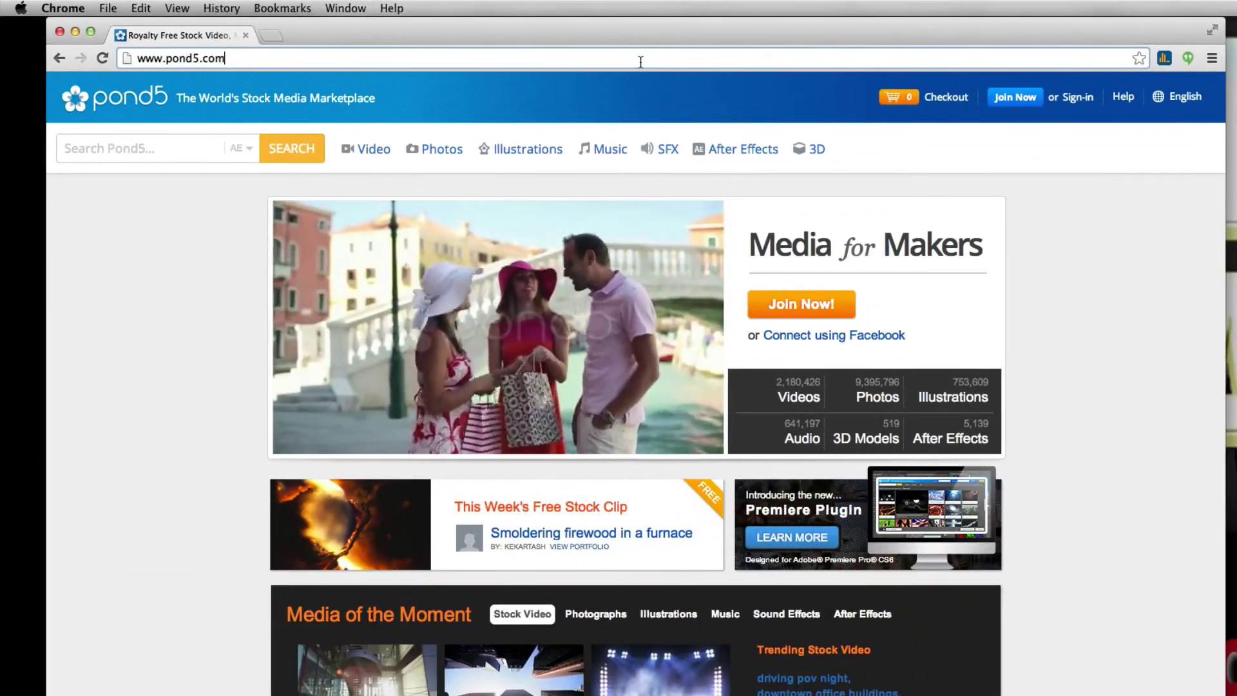
pyautogui.write('/')
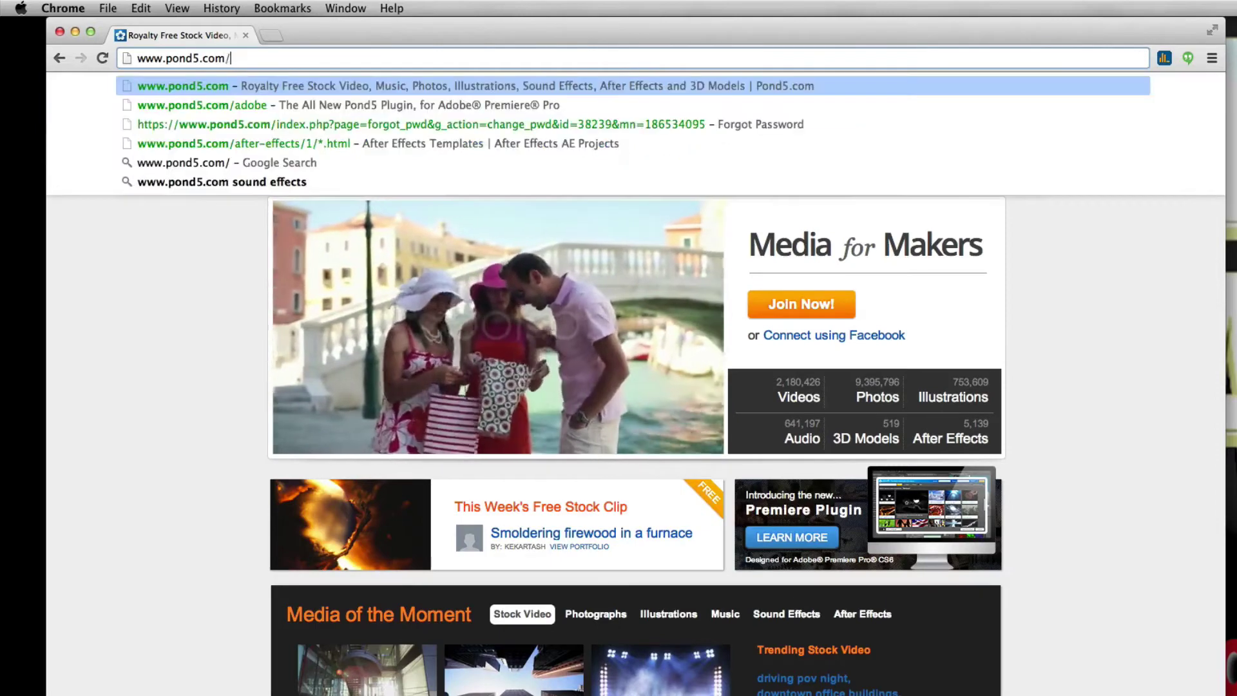
pyautogui.write('adobe')
pyautogui.press('Return')
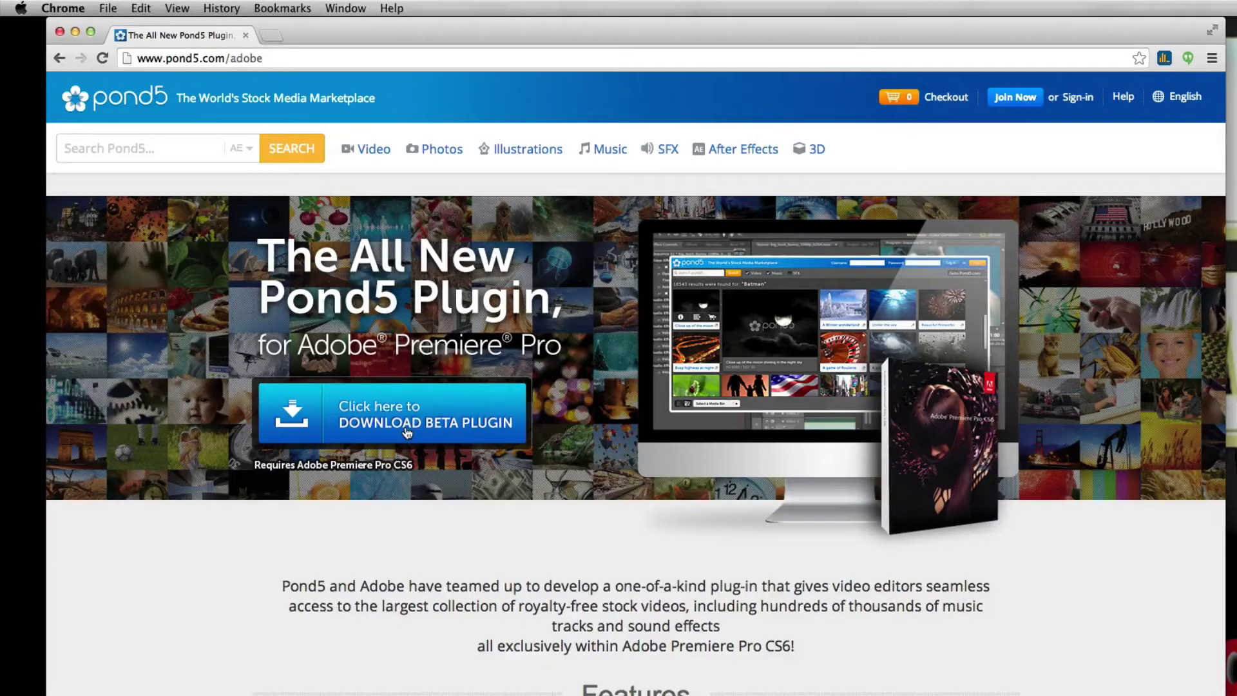
pyautogui.scroll(-3, 133, 615)
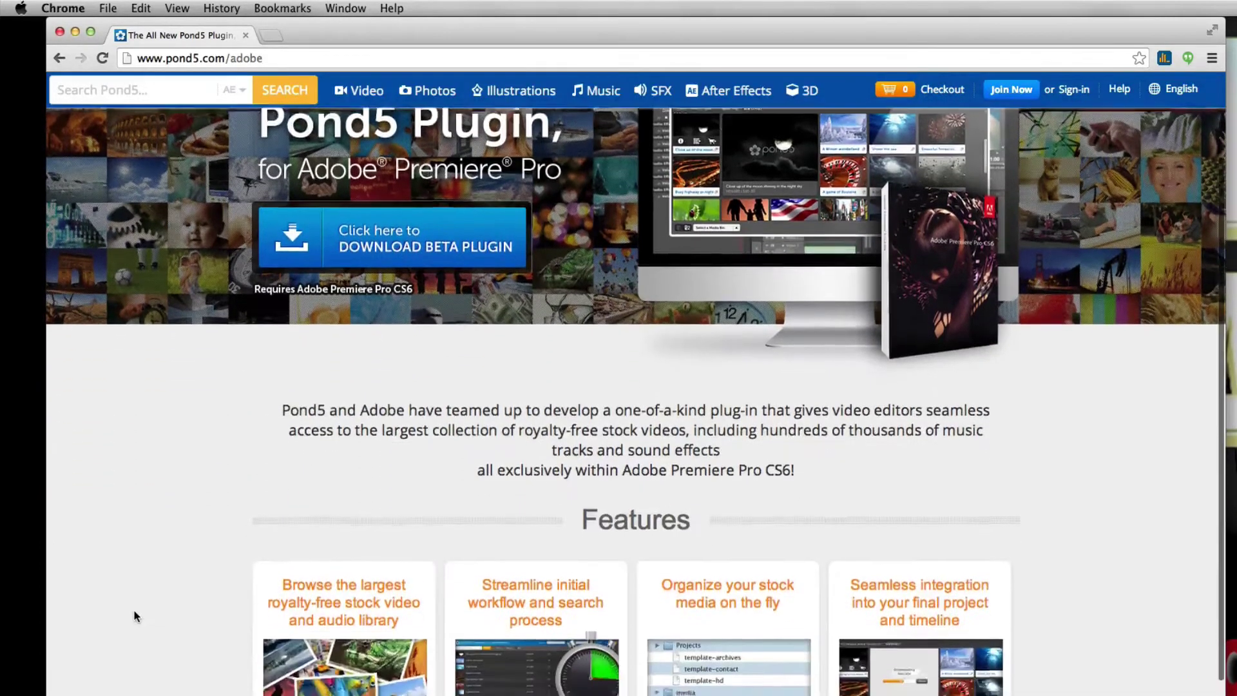
pyautogui.scroll(-6, 134, 615)
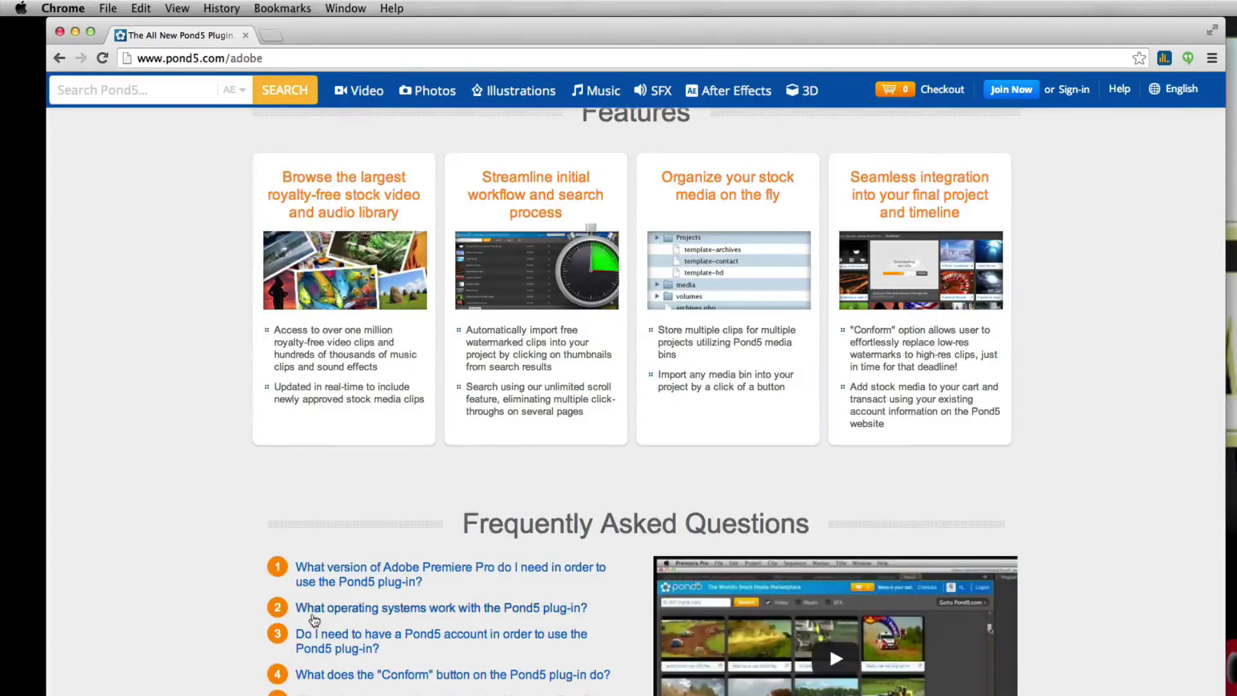
pyautogui.click(313, 615)
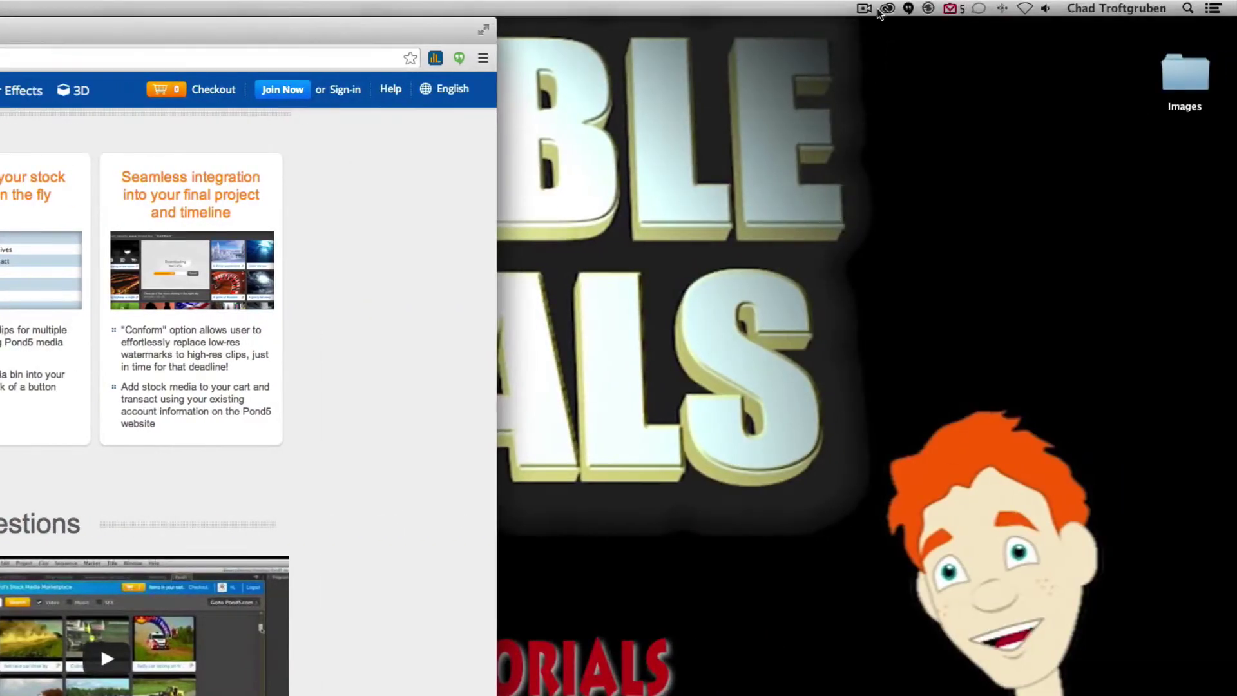
# Check Creative Cloud's Apps list, then launch Extension Manager CC from the Dock
pyautogui.click(888, 8)
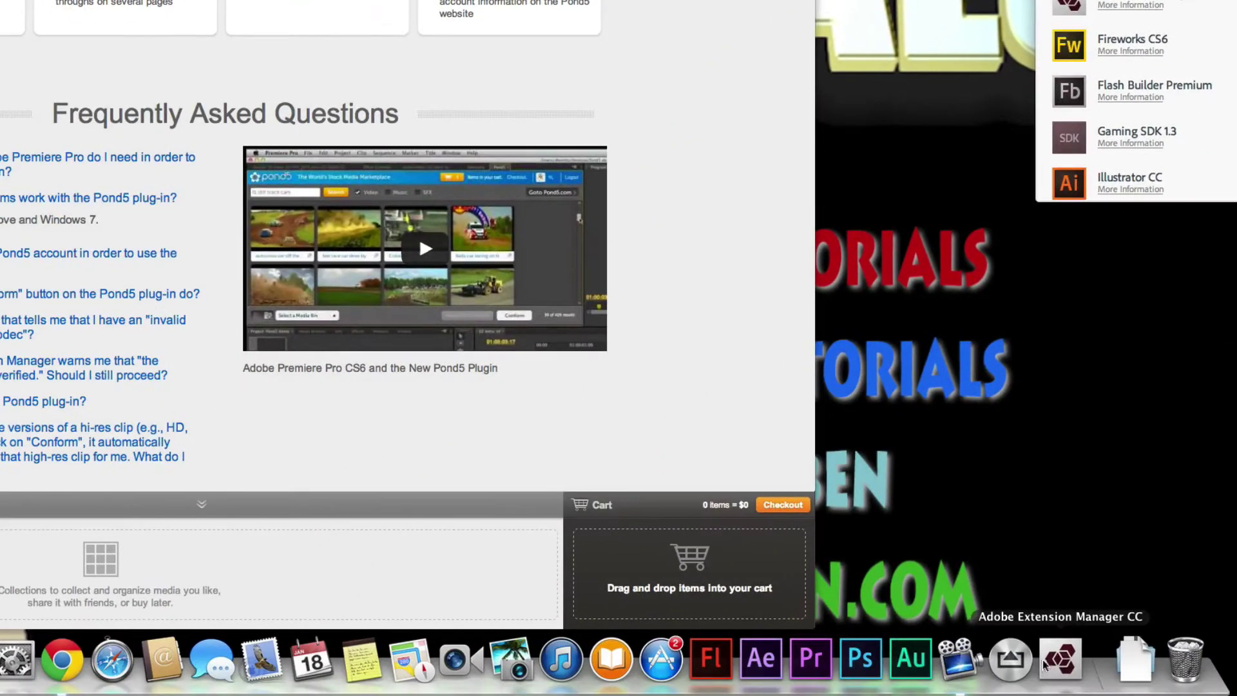
pyautogui.click(1060, 657)
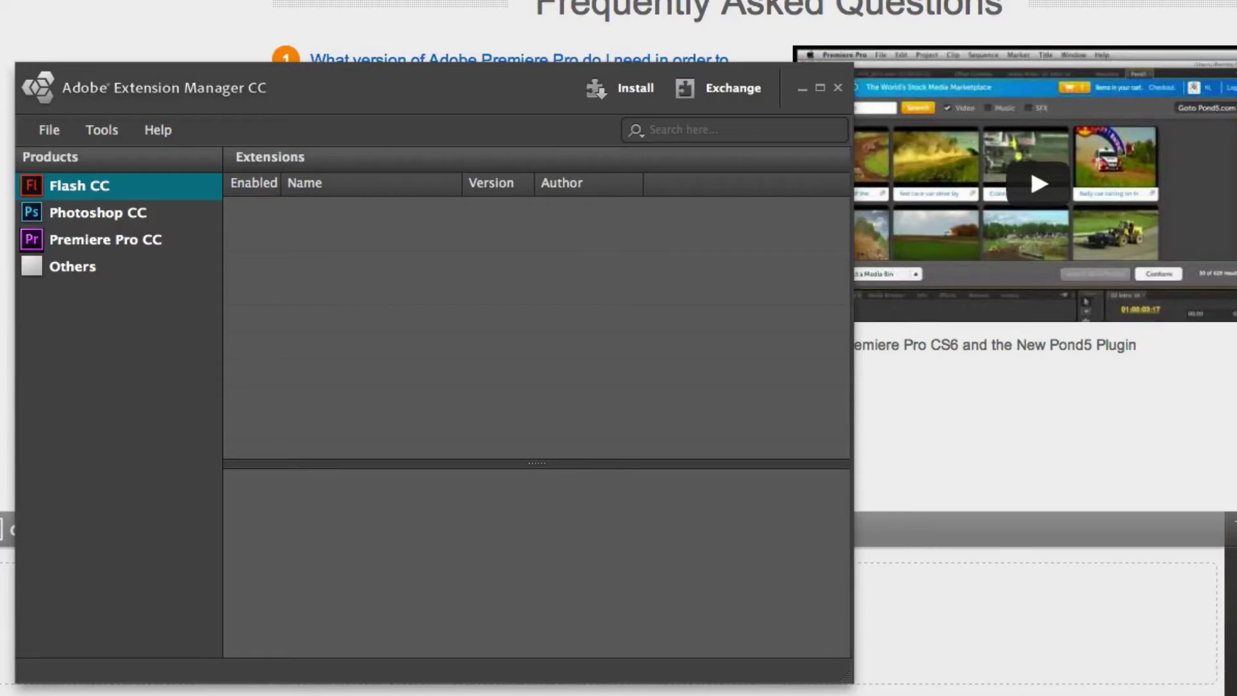
# Install Pond5 (8).zxp for Premiere Pro CC, accepting the licence and unverified-publisher warning
pyautogui.click(136, 240)
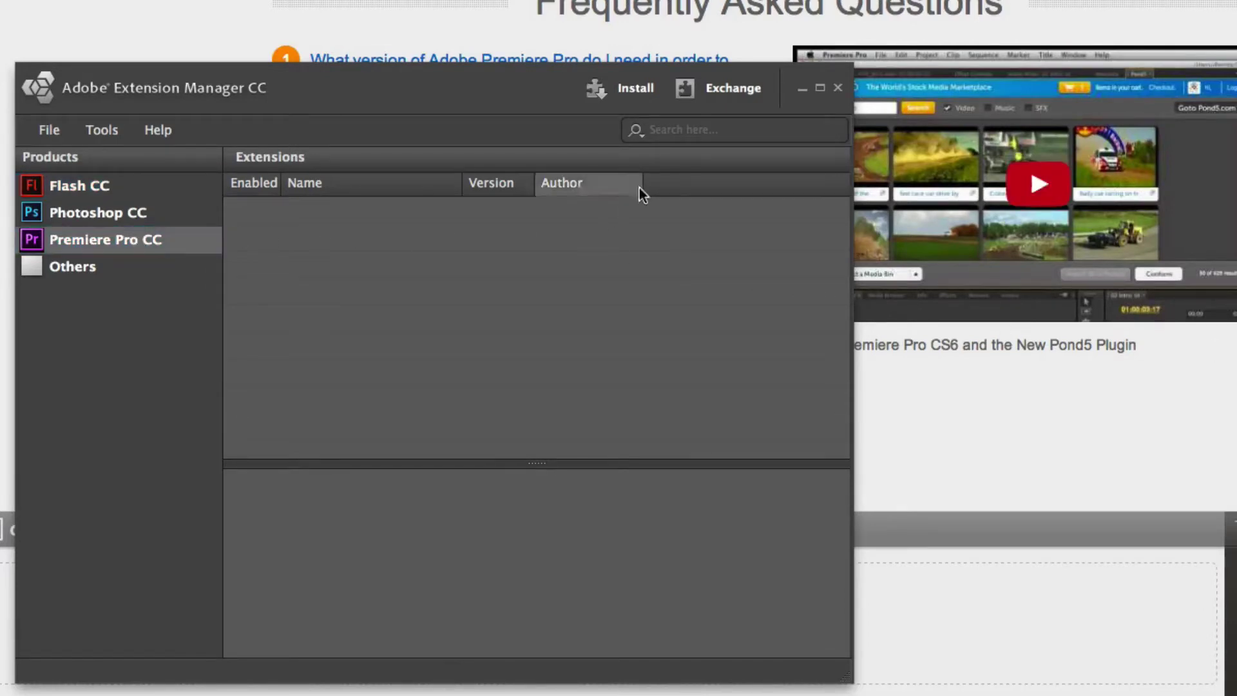
pyautogui.click(631, 98)
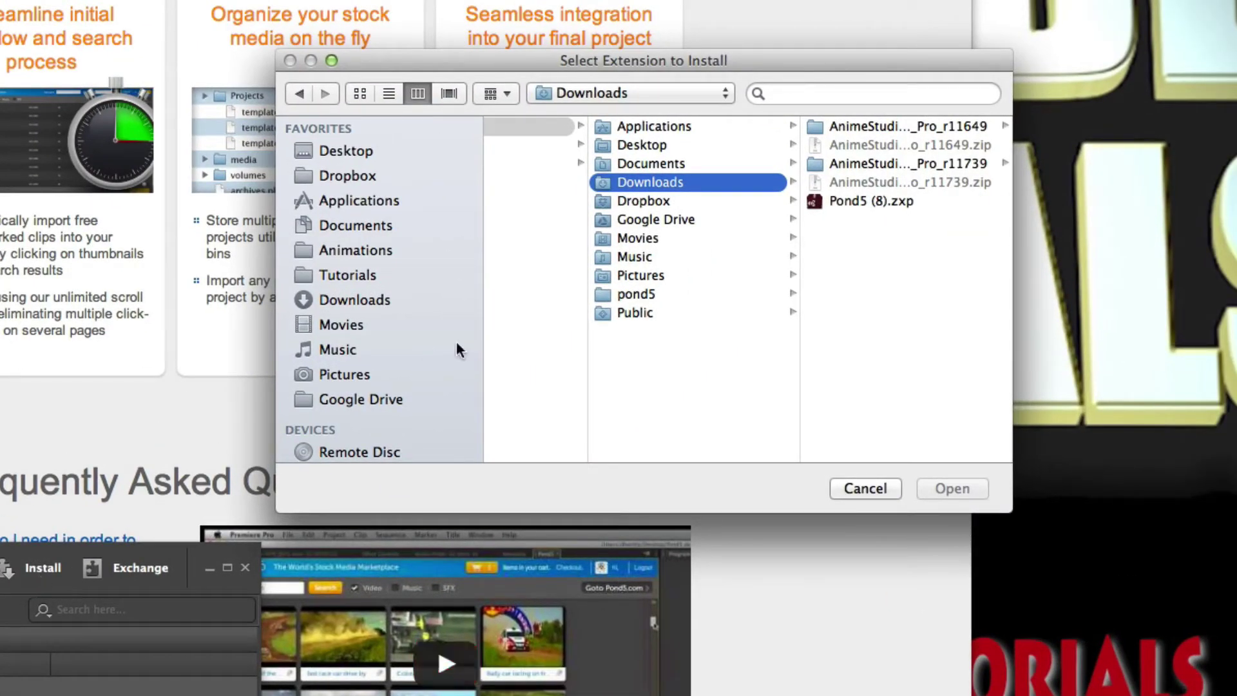
pyautogui.click(860, 202)
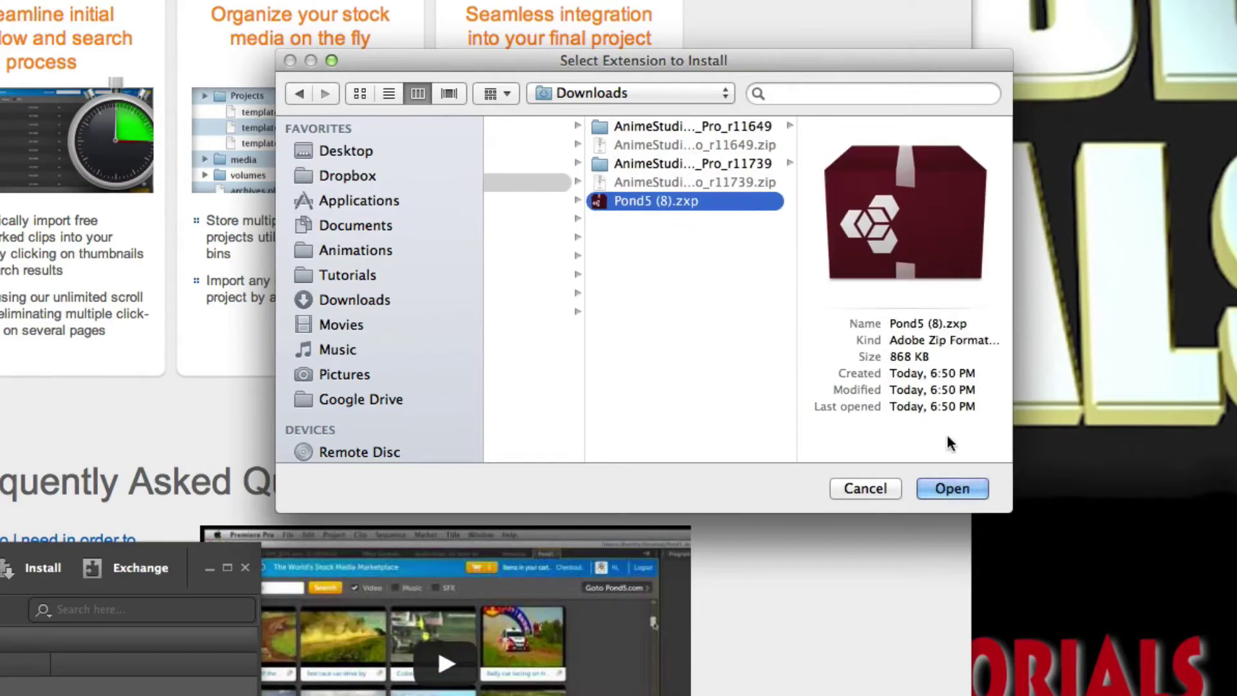
pyautogui.click(955, 484)
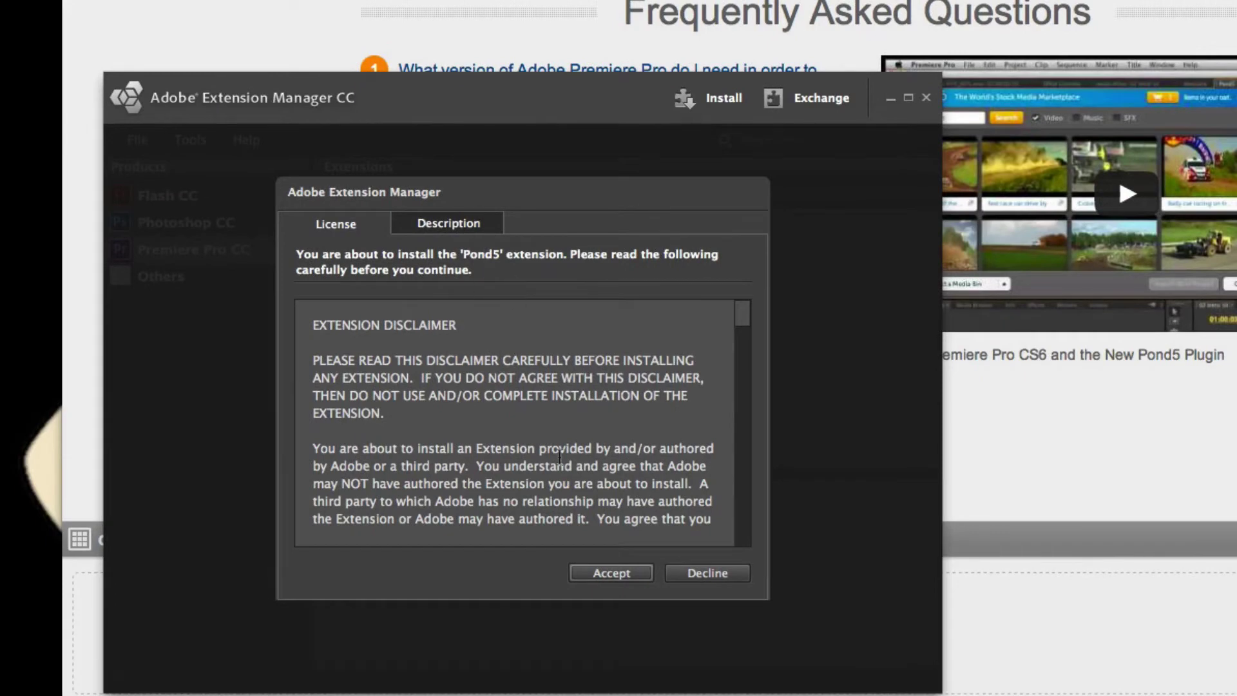
pyautogui.click(605, 573)
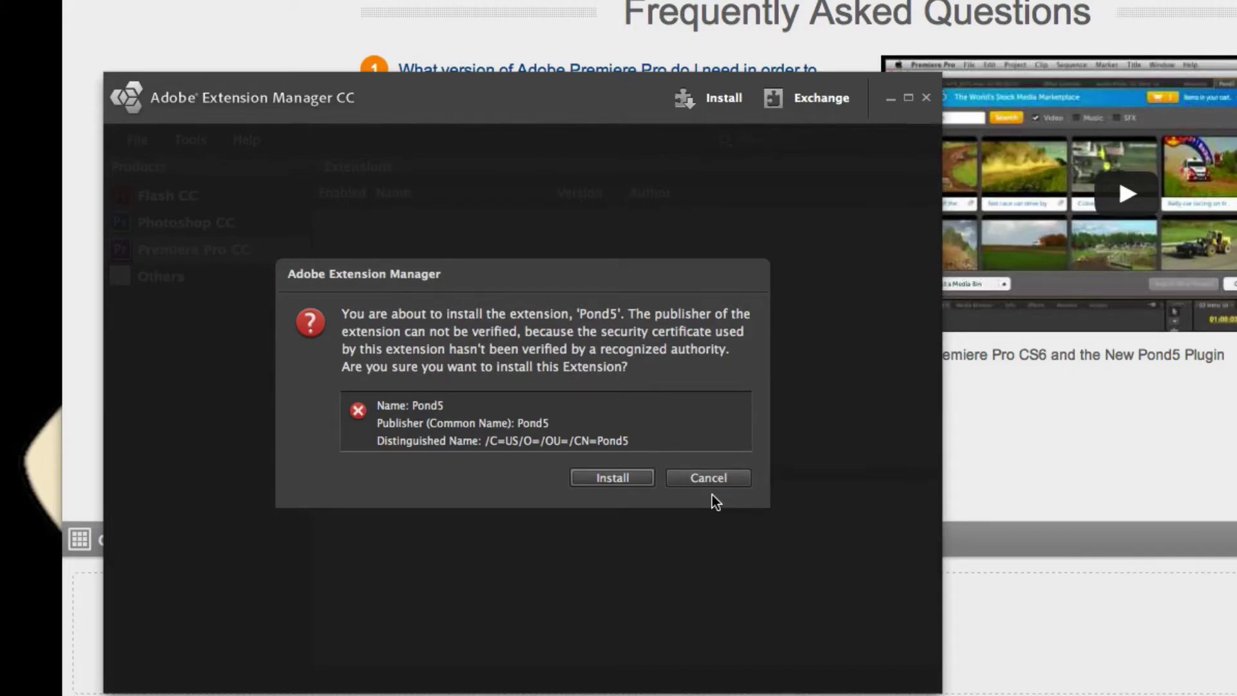
pyautogui.click(622, 479)
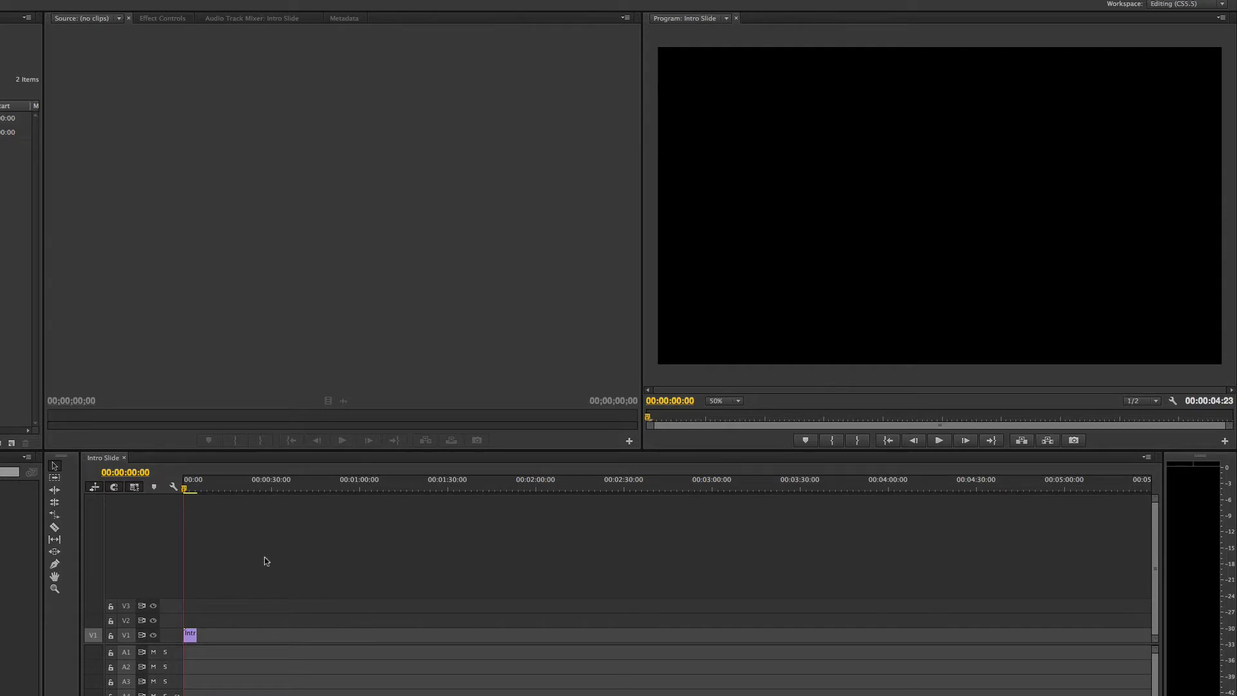
pyautogui.click(187, 490)
pyautogui.moveTo(187, 491); pyautogui.dragTo(194, 493)
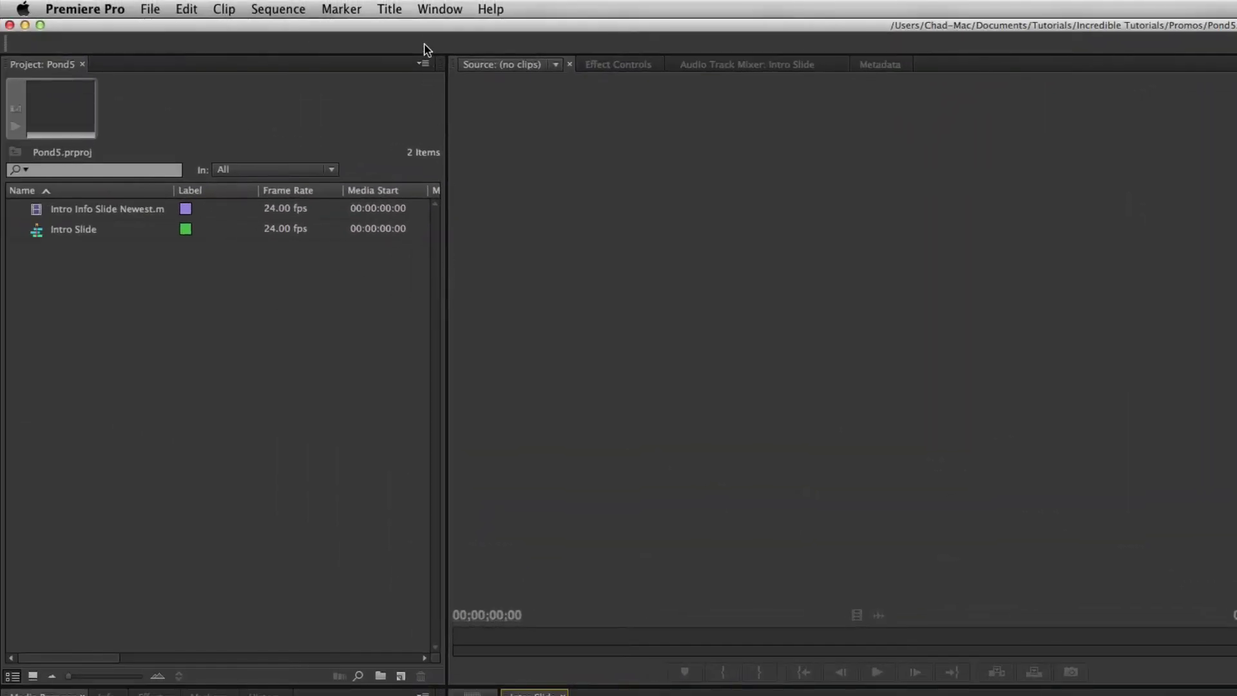
# Open Window > Extensions > Pond5 Anywhere and proceed to setup Step 1 of 2
pyautogui.click(440, 14)
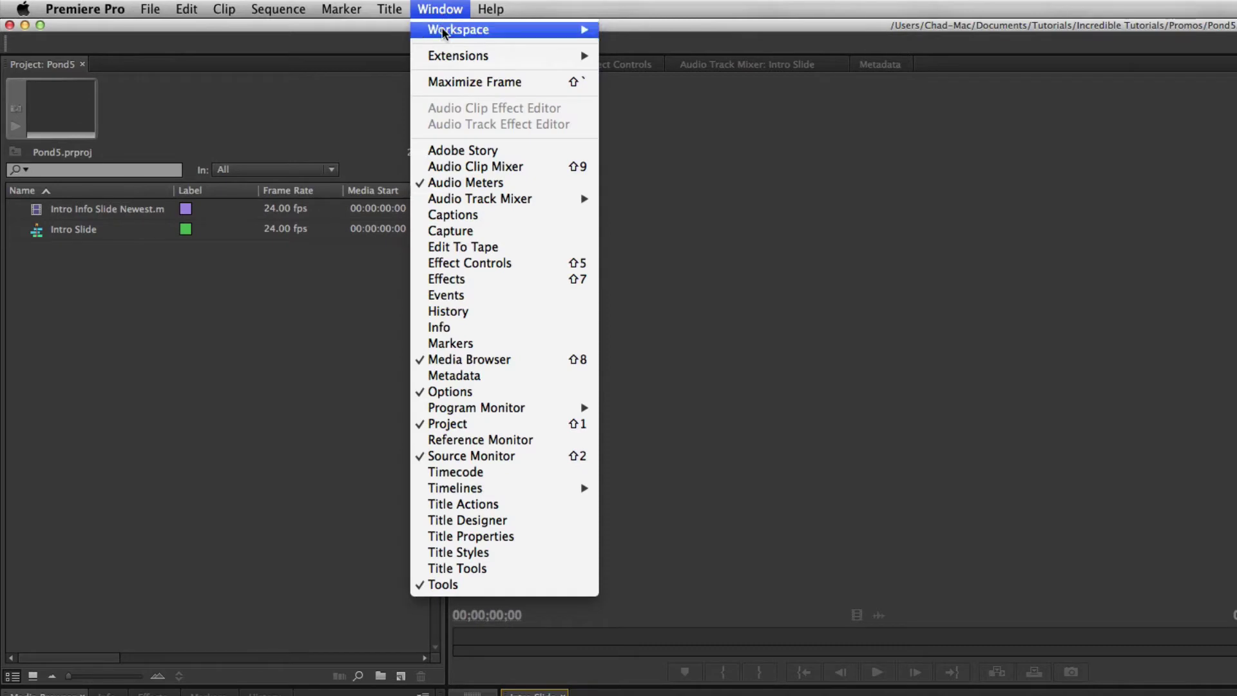
pyautogui.moveTo(449, 55)
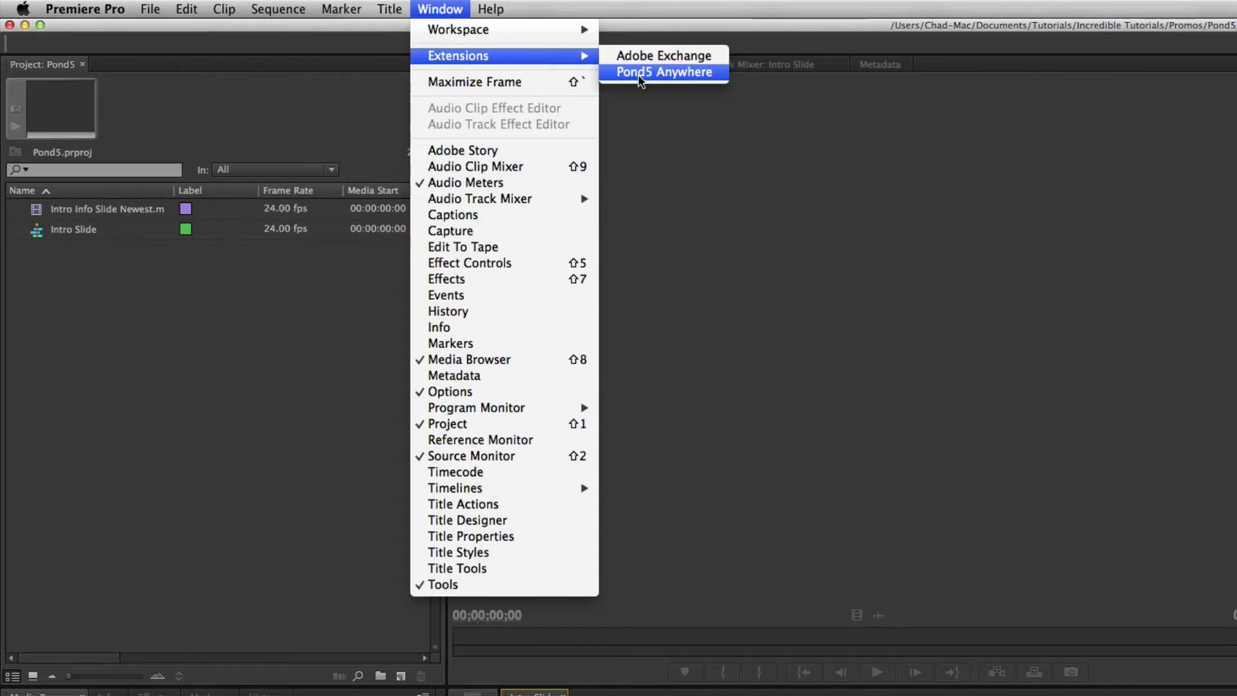
pyautogui.click(640, 73)
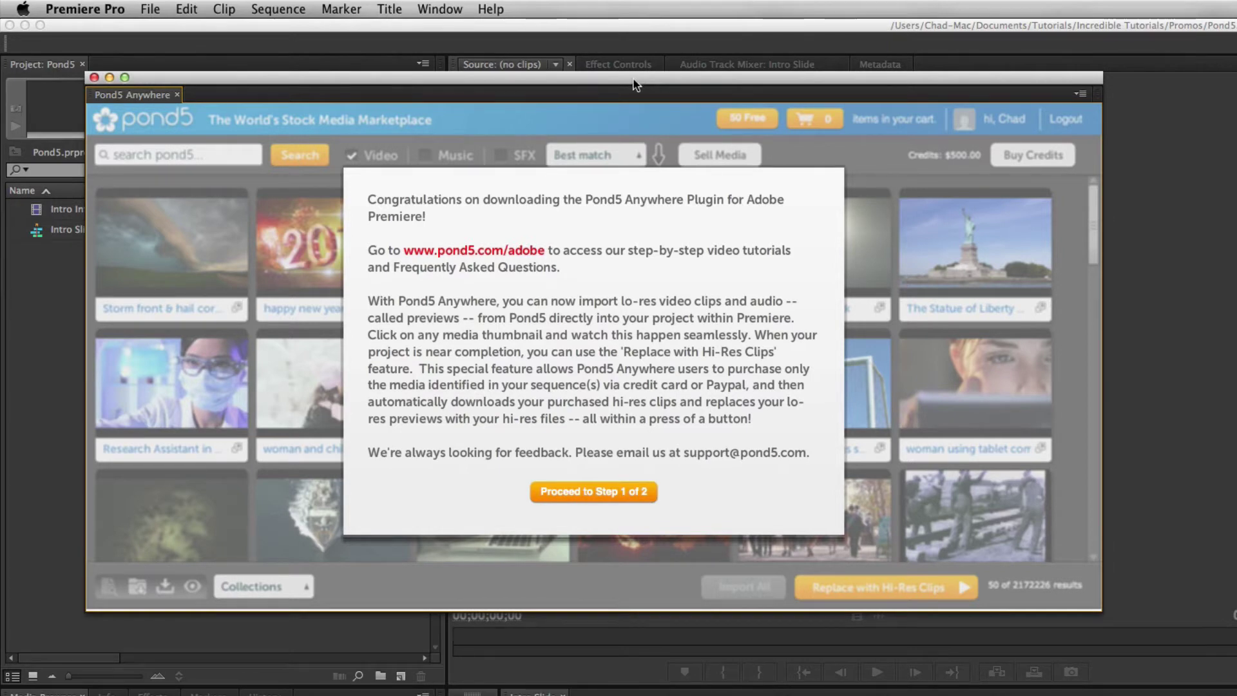
pyautogui.click(576, 489)
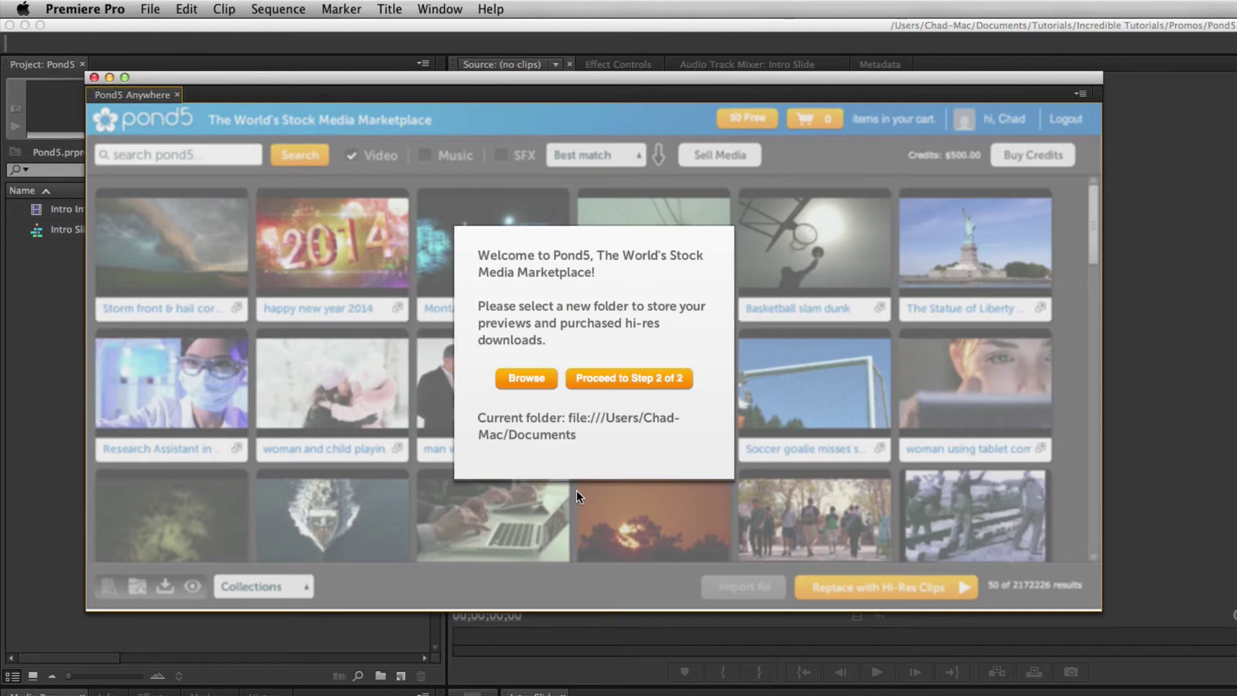
# Create a 'Stock Footage' folder in Documents and set it as Pond5's storage folder
pyautogui.click(524, 385)
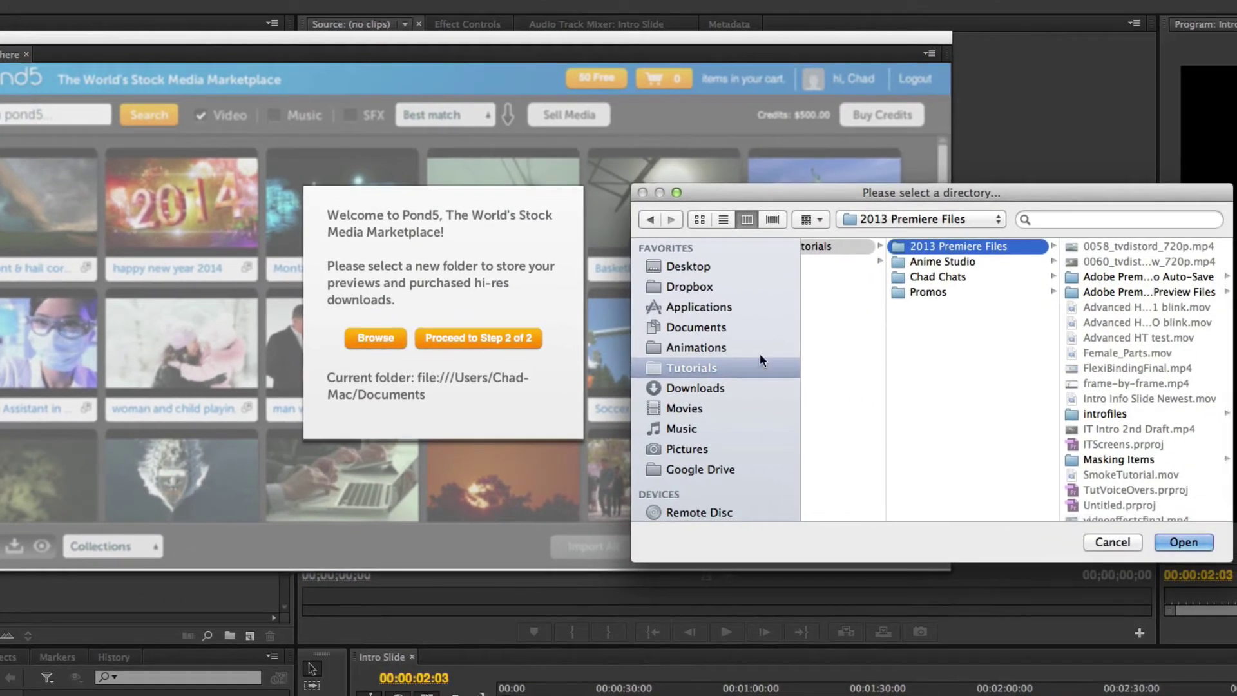
pyautogui.click(693, 327)
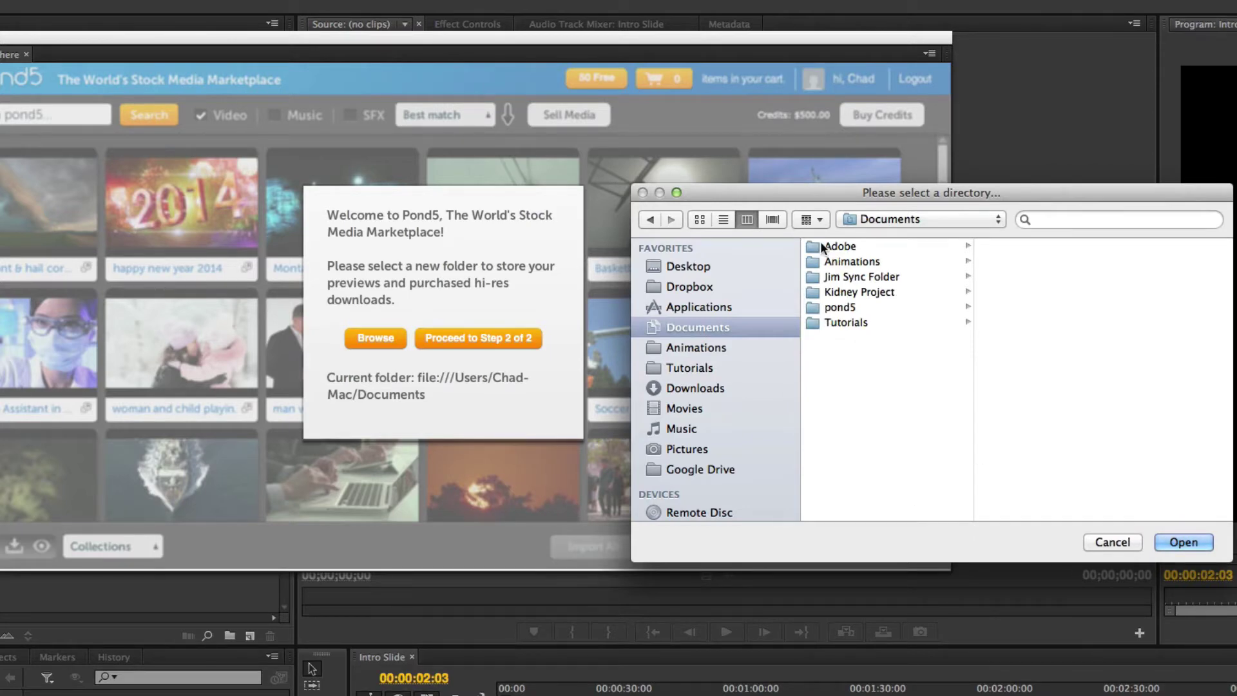
pyautogui.press('super+shift+n')
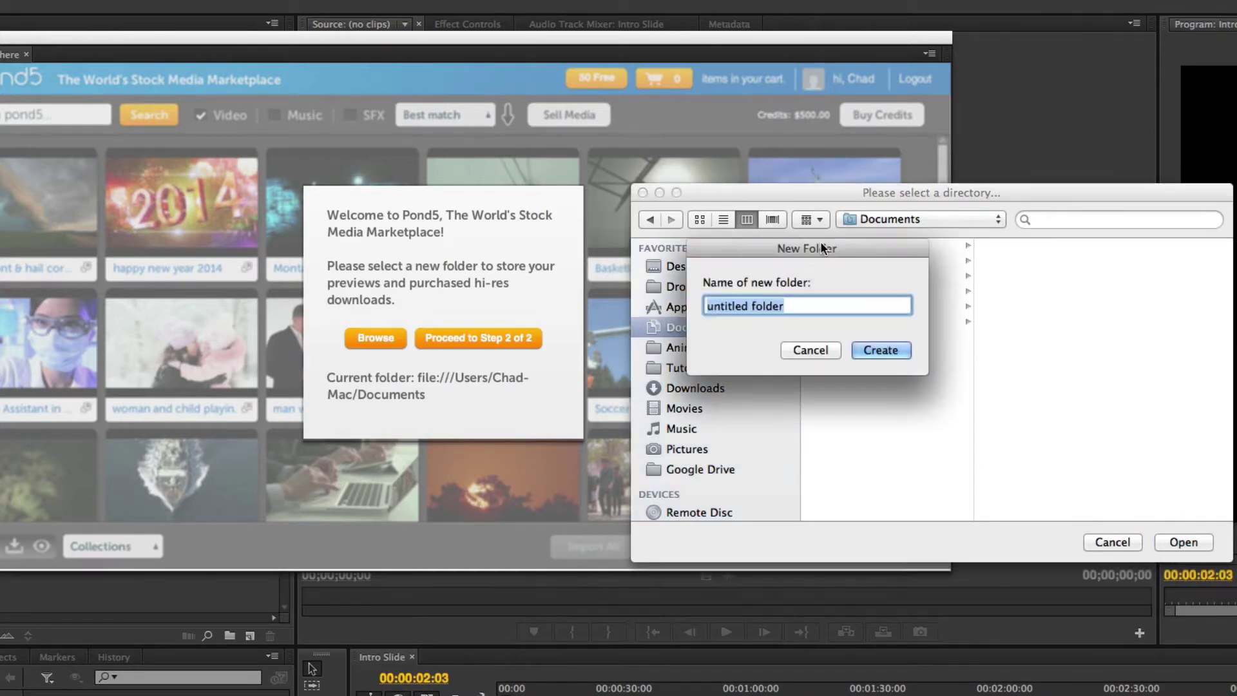
pyautogui.write('Stock ')
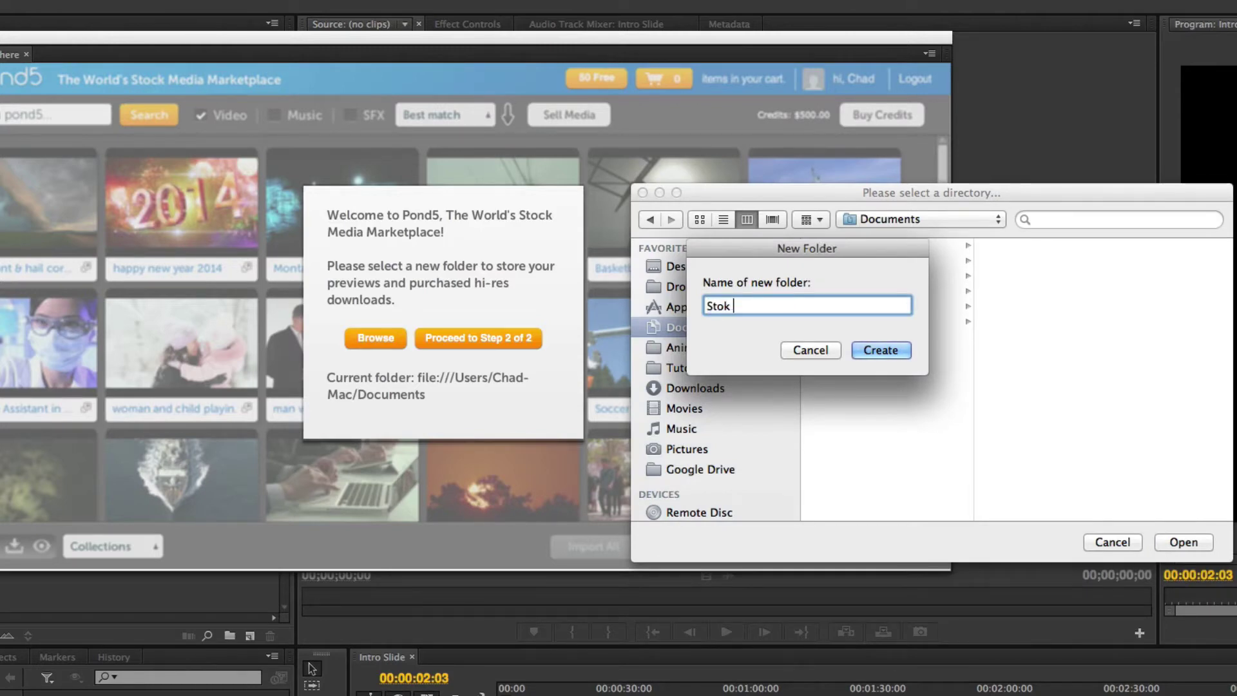
pyautogui.write('Footage')
pyautogui.press('Return')
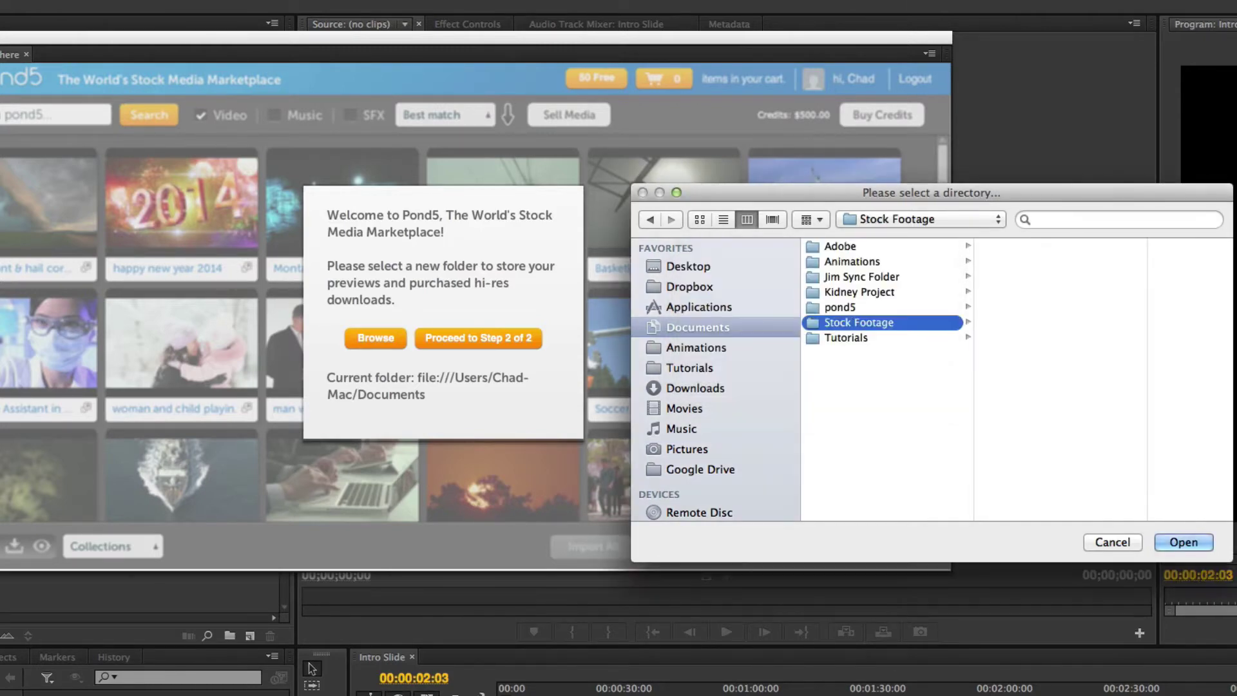
pyautogui.click(1183, 542)
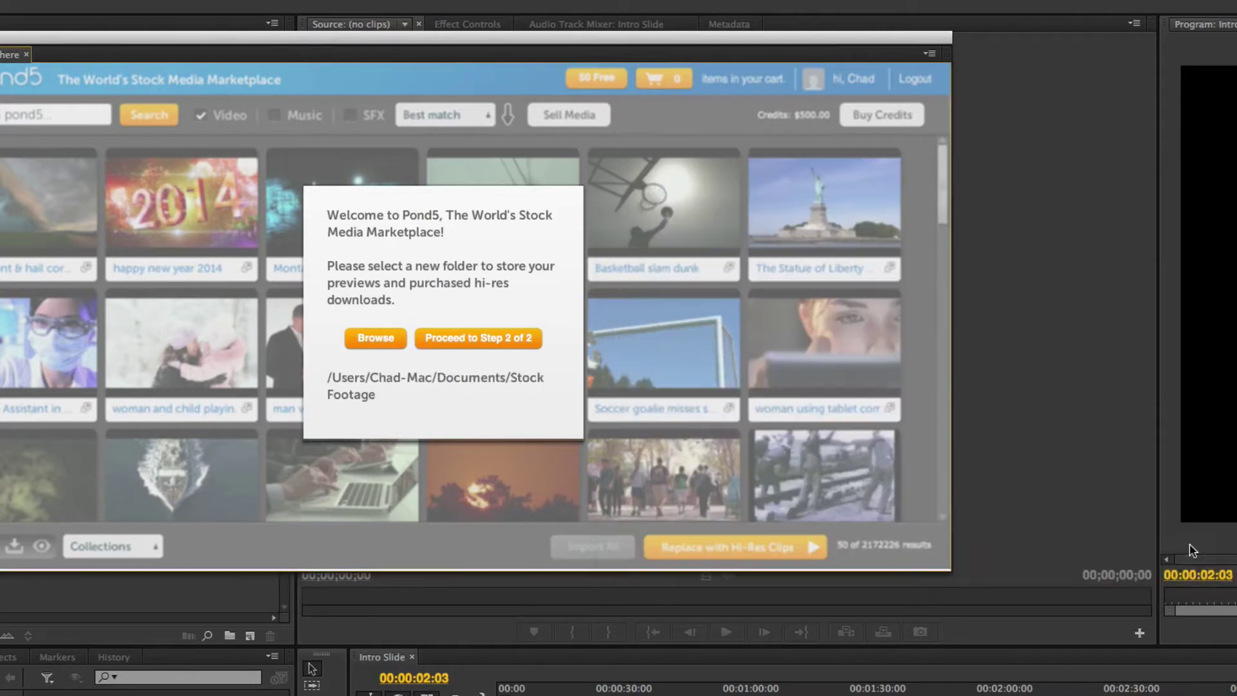
# Proceed to Step 2 of 2, decline the 50 free media offer, and focus the search field
pyautogui.click(503, 342)
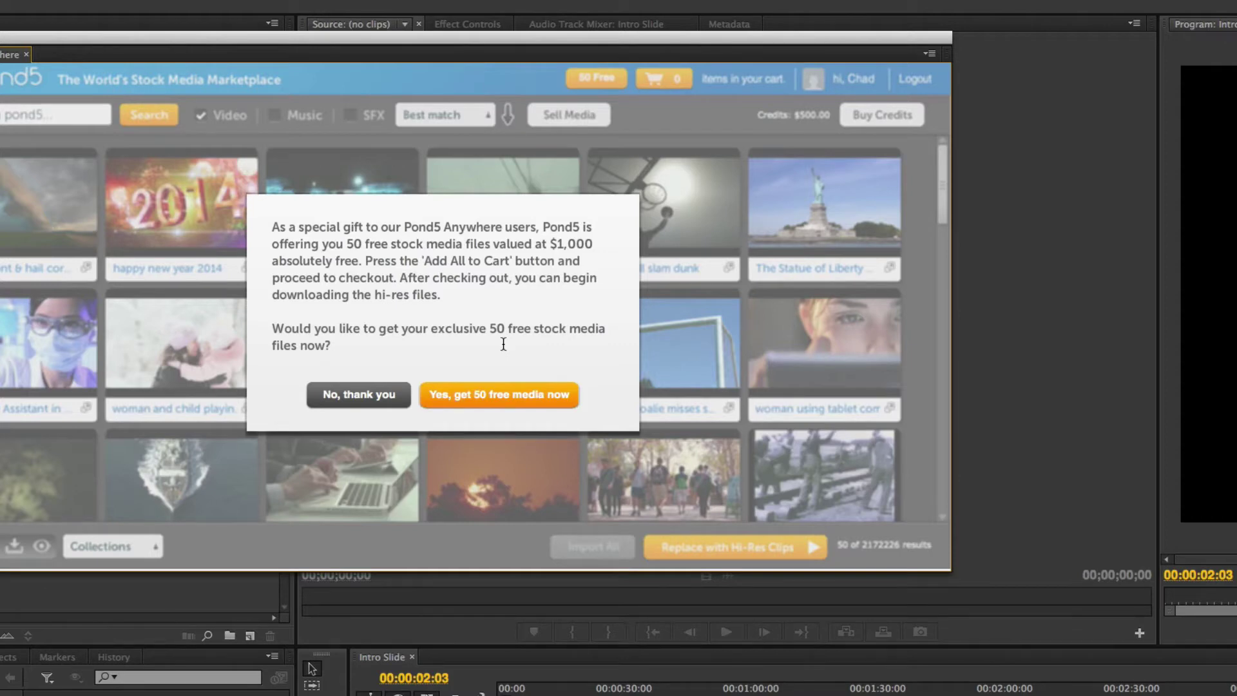
pyautogui.click(380, 394)
pyautogui.moveTo(380, 395)
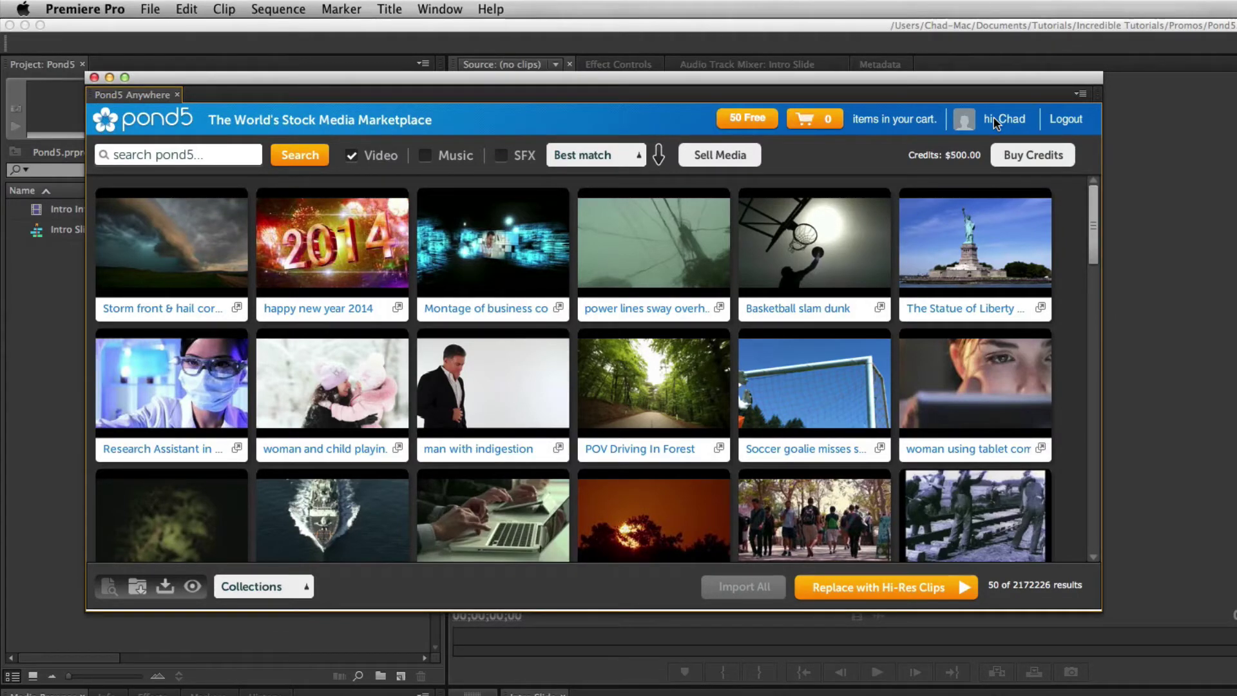
pyautogui.moveTo(520, 212)
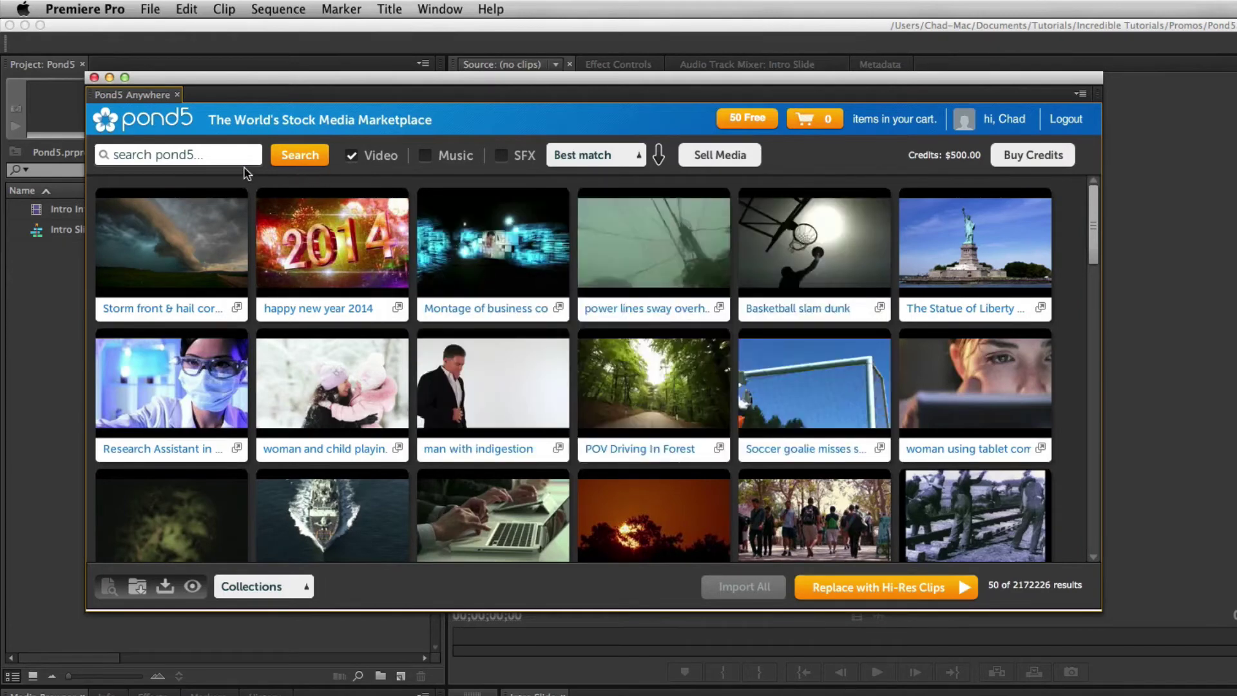
pyautogui.click(212, 158)
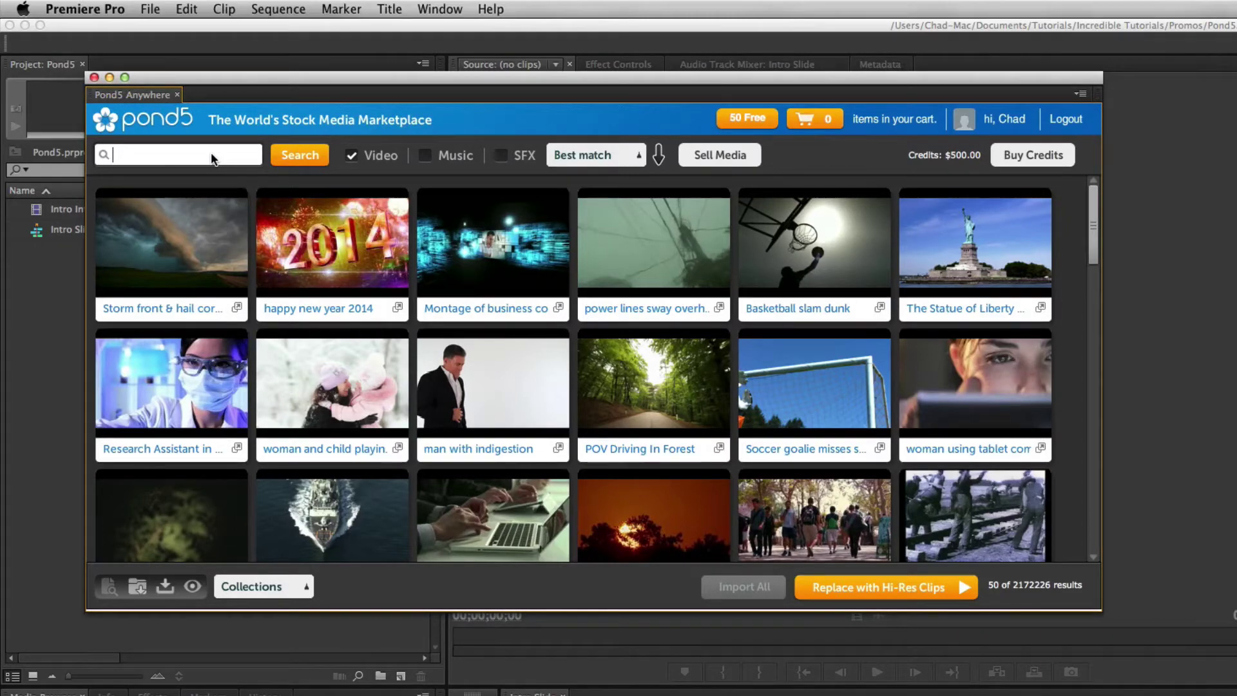
# Search Pond5 videos for 'space' with Best match sorting, returning 78108 clips
pyautogui.write('space')
pyautogui.click(639, 158)
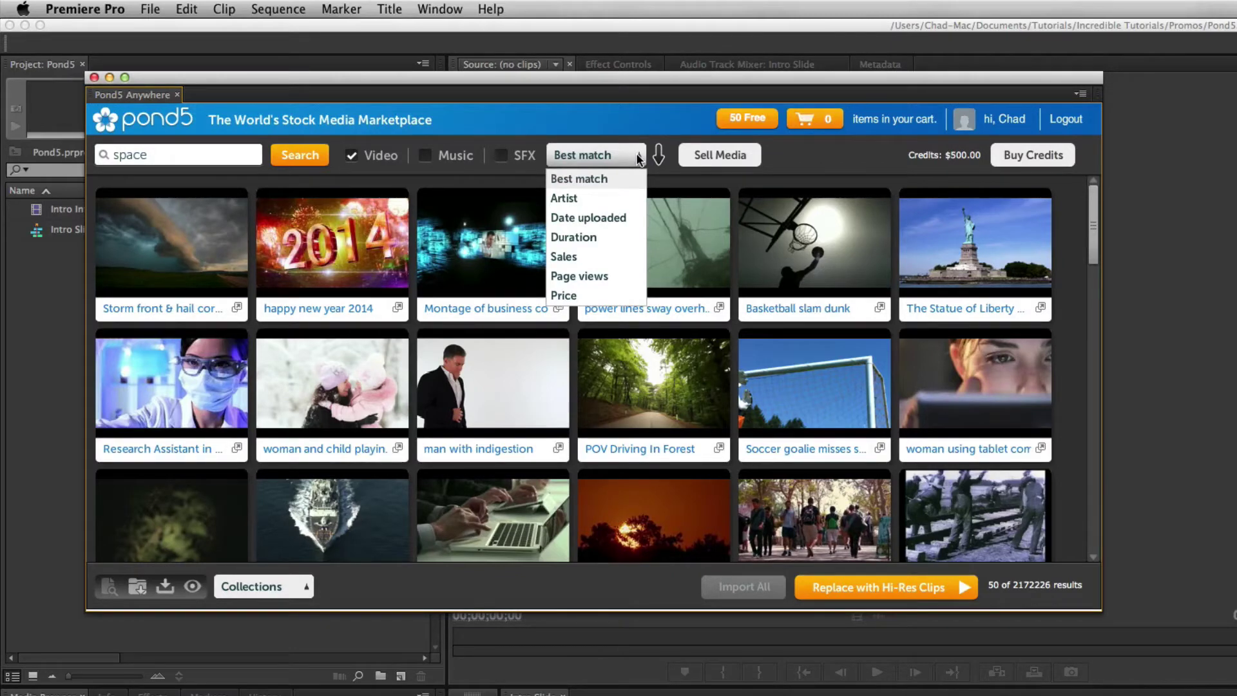
pyautogui.click(585, 124)
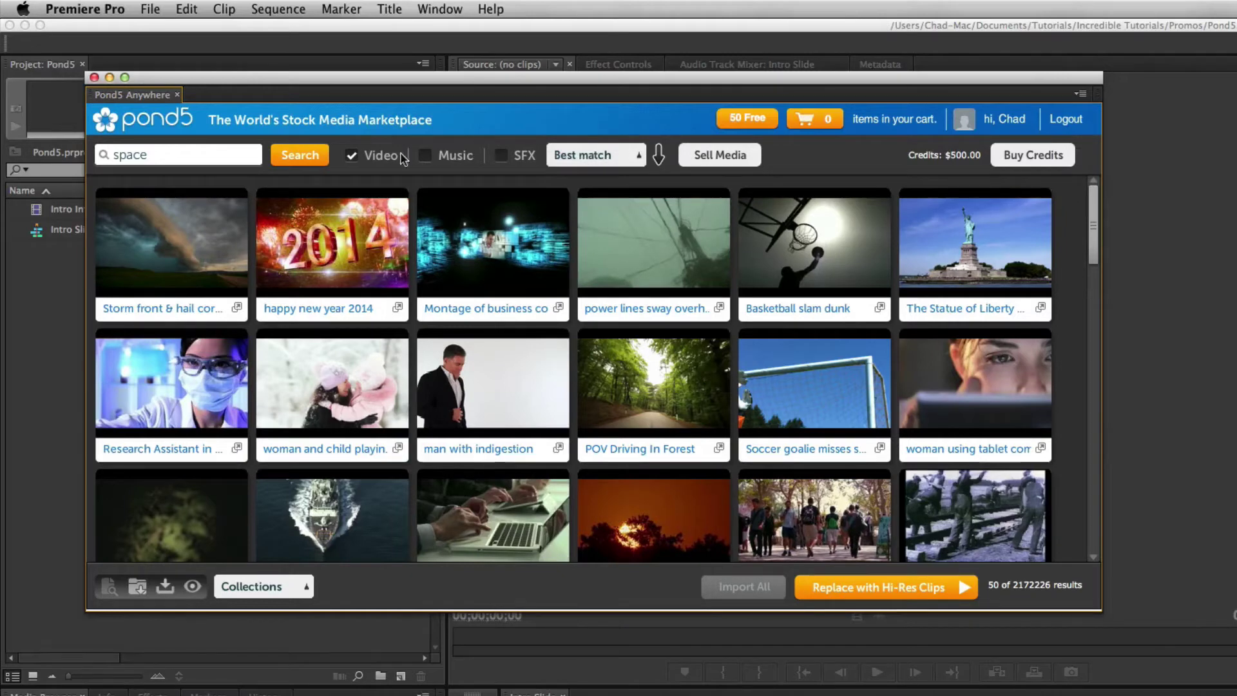
pyautogui.click(307, 158)
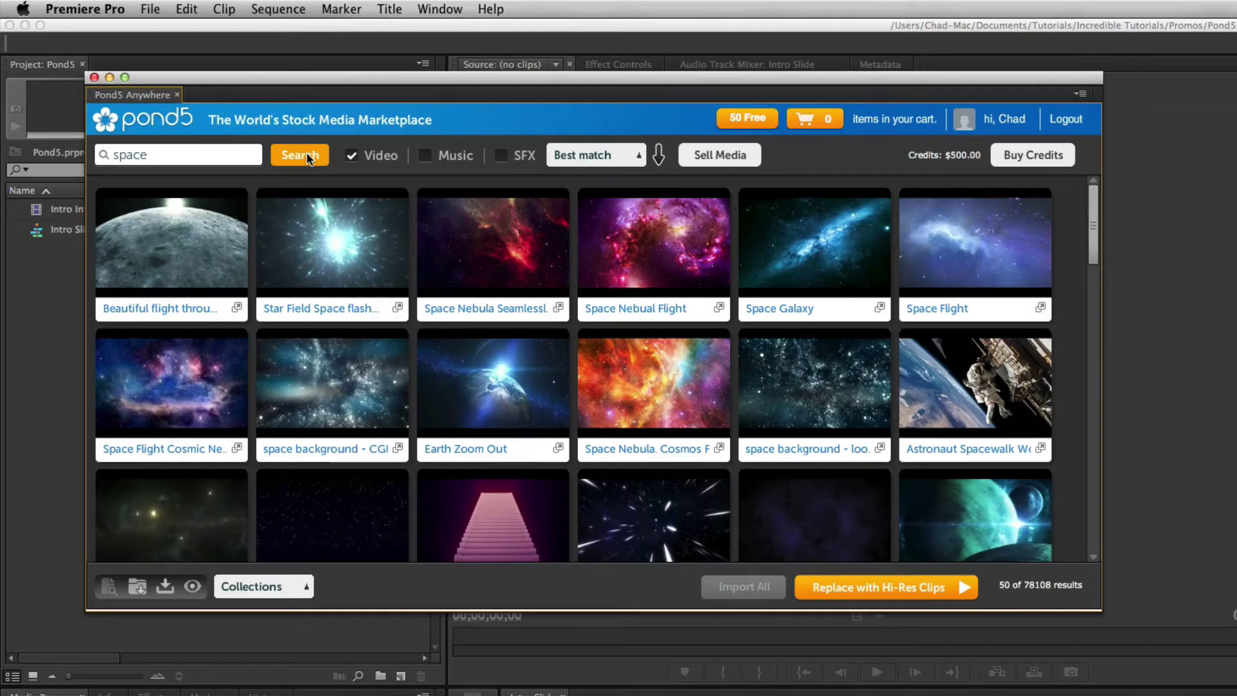
pyautogui.moveTo(292, 203)
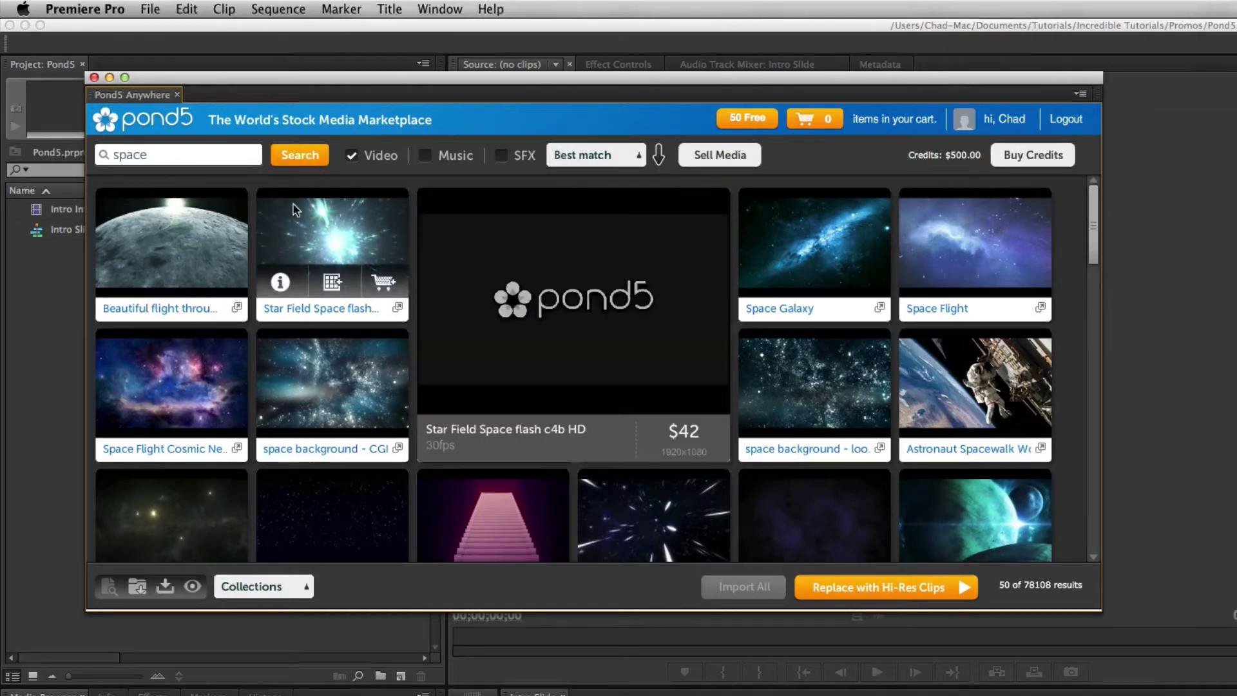
pyautogui.moveTo(305, 358)
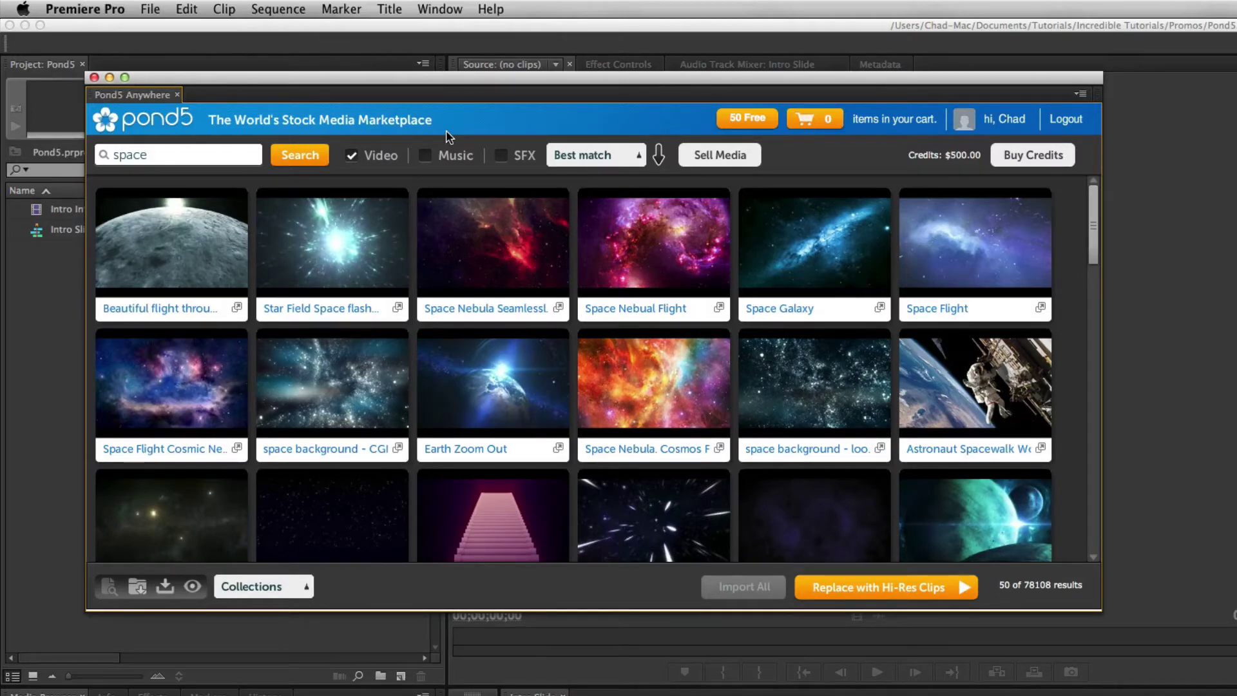
# Show the 50 Free clips and import the Brick Wall Collapsing preview into the project
pyautogui.click(736, 126)
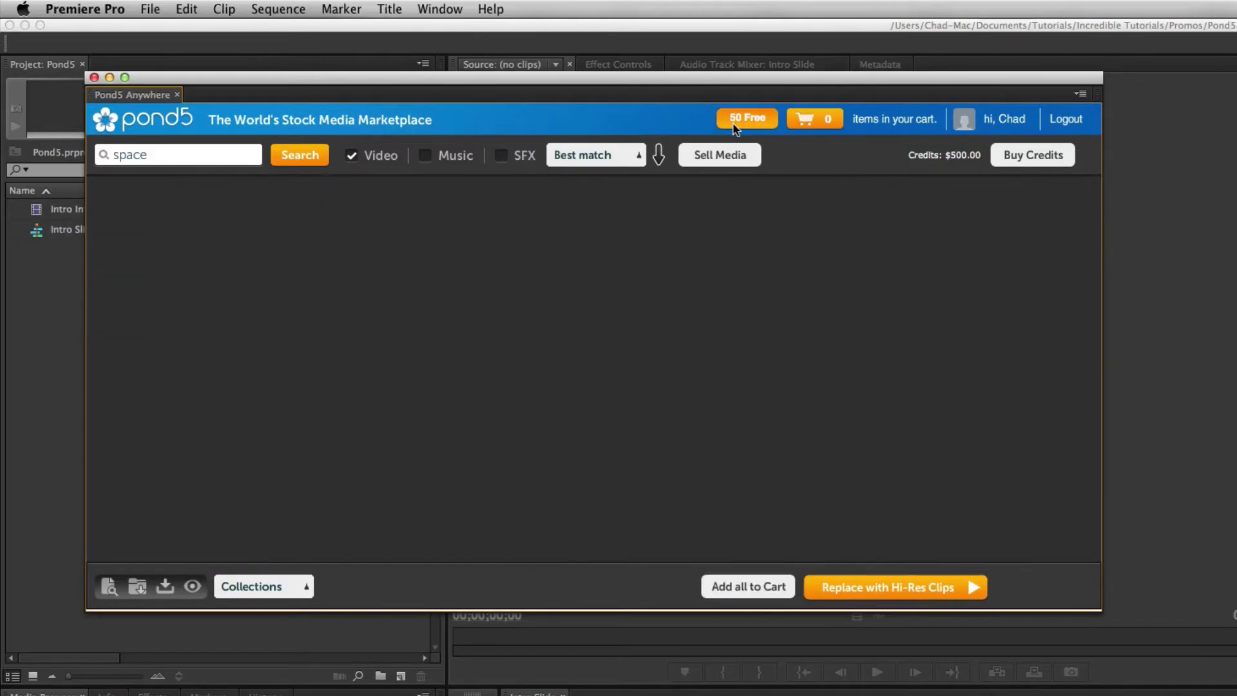
pyautogui.scroll(-5, 734, 384)
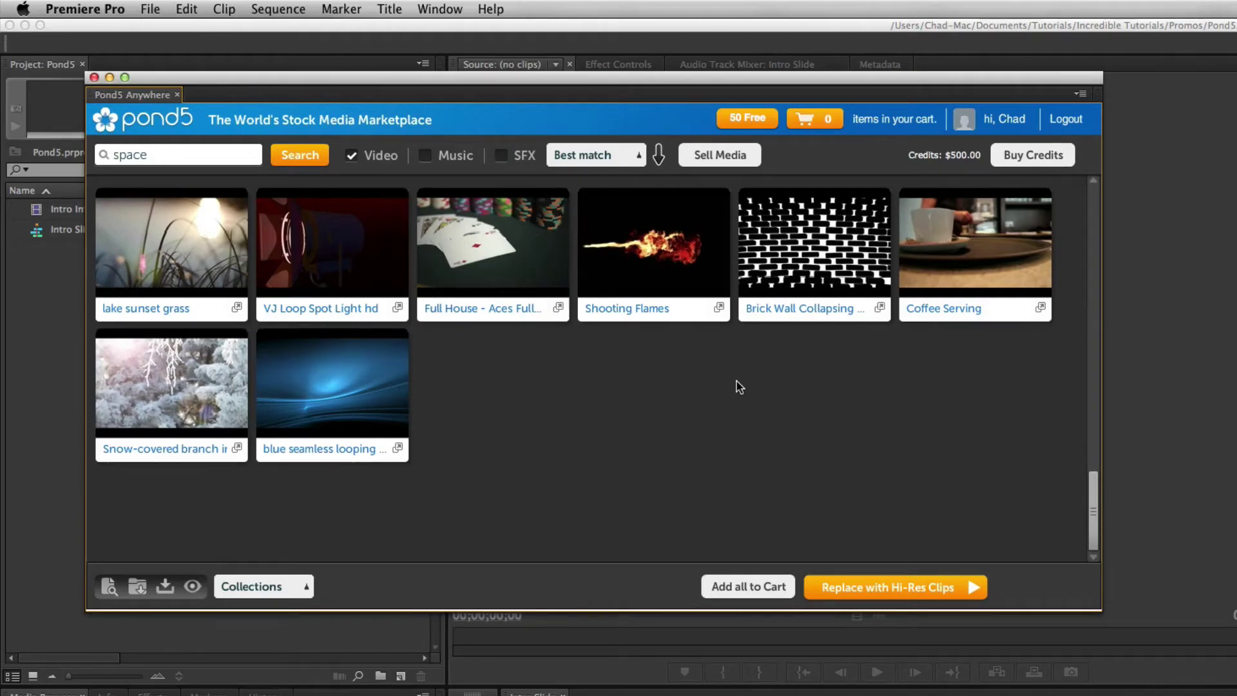
pyautogui.moveTo(774, 256)
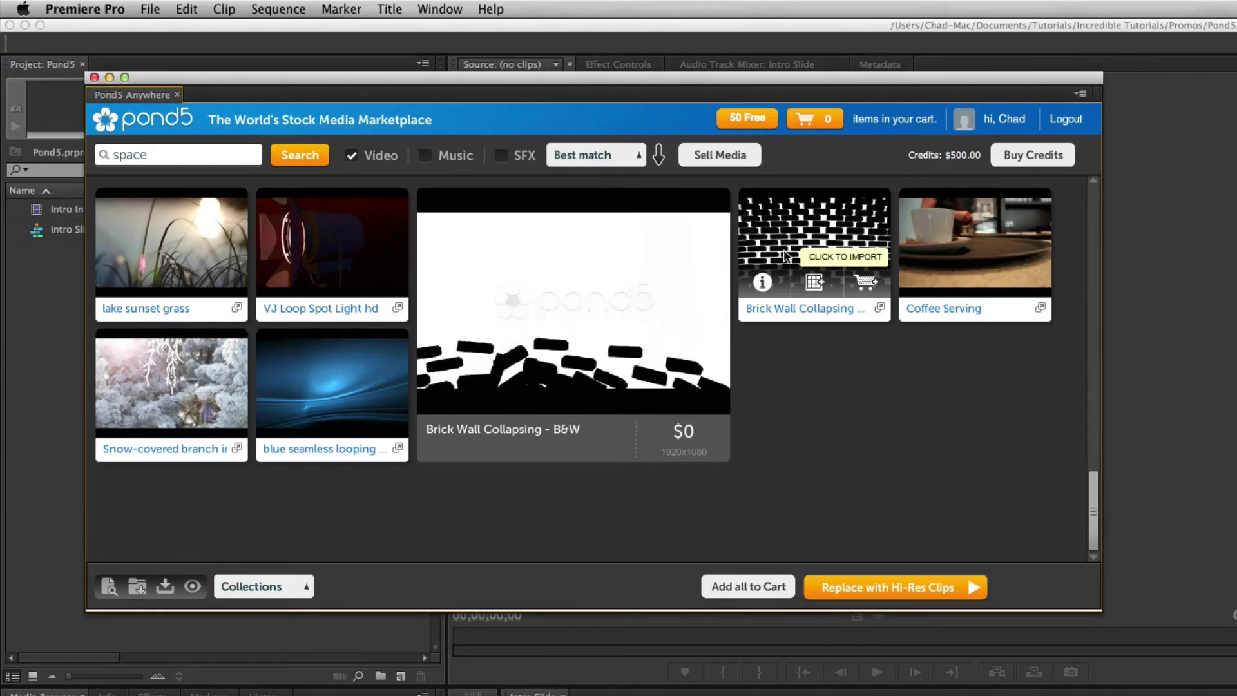
pyautogui.click(776, 257)
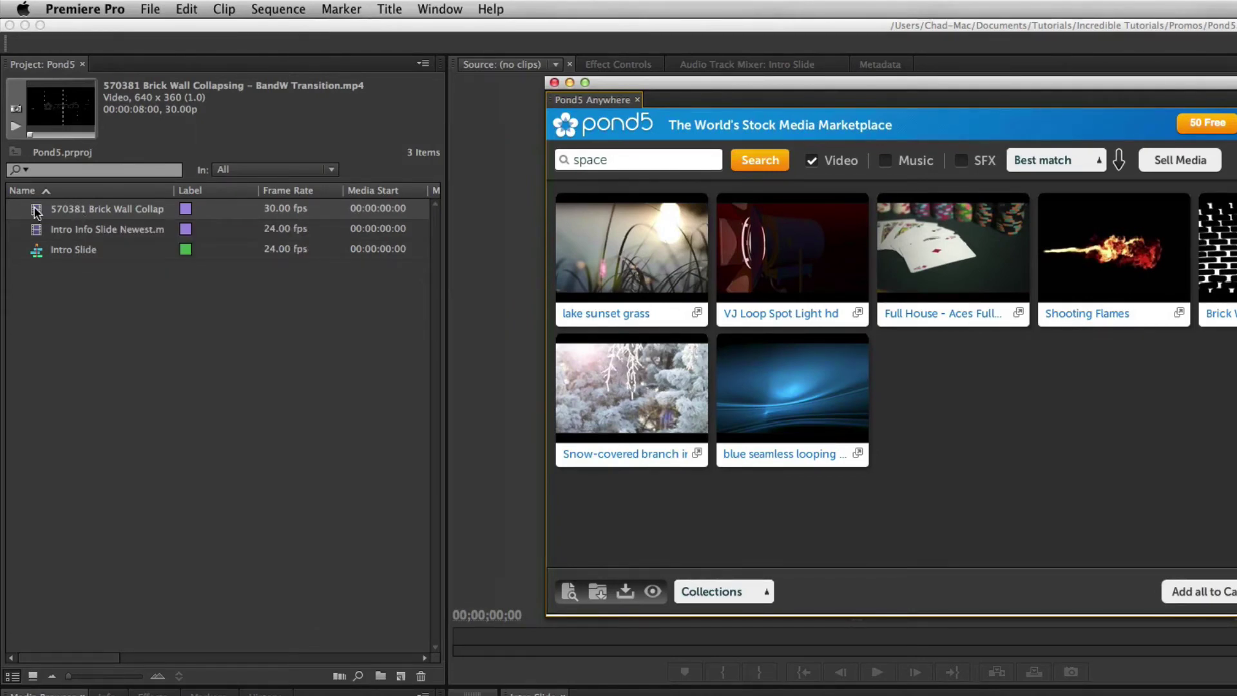
# Place the Brick Wall Collapsing clip on V1 of Intro Slide beneath the intro clip
pyautogui.click(71, 209)
pyautogui.moveTo(70, 210); pyautogui.dragTo(635, 695)
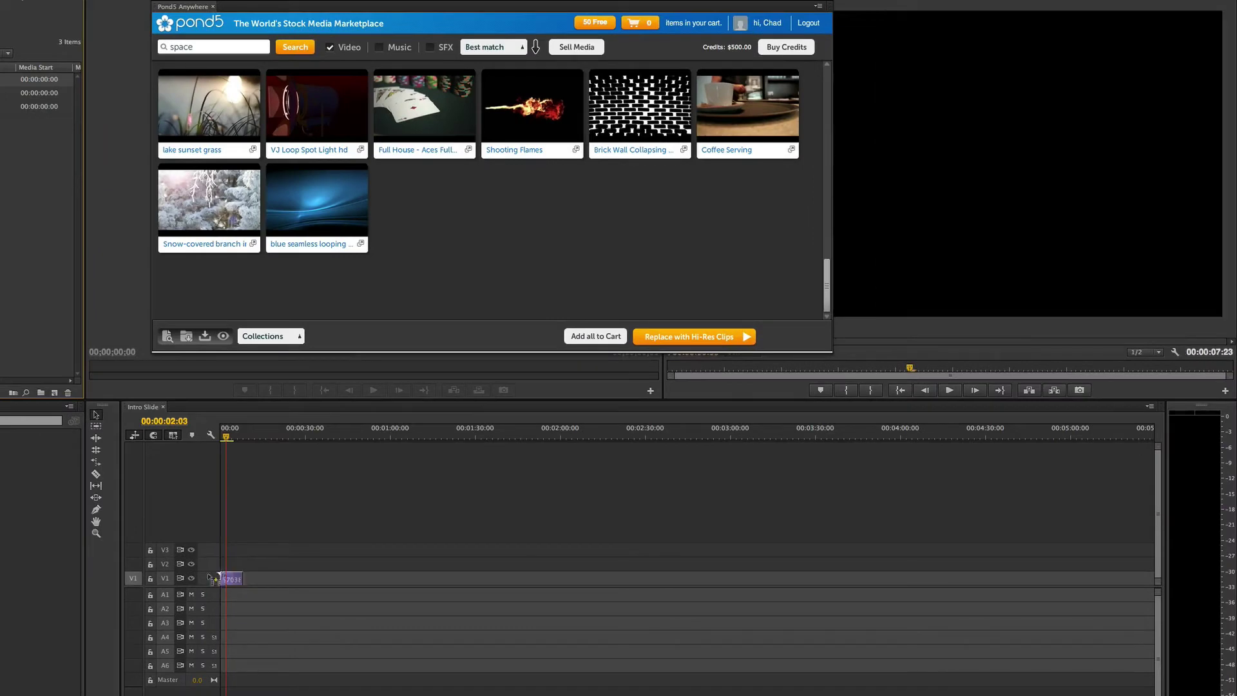
pyautogui.moveTo(214, 568)
pyautogui.mouseDown()
pyautogui.moveTo(229, 574)
pyautogui.moveTo(226, 561)
pyautogui.mouseUp()
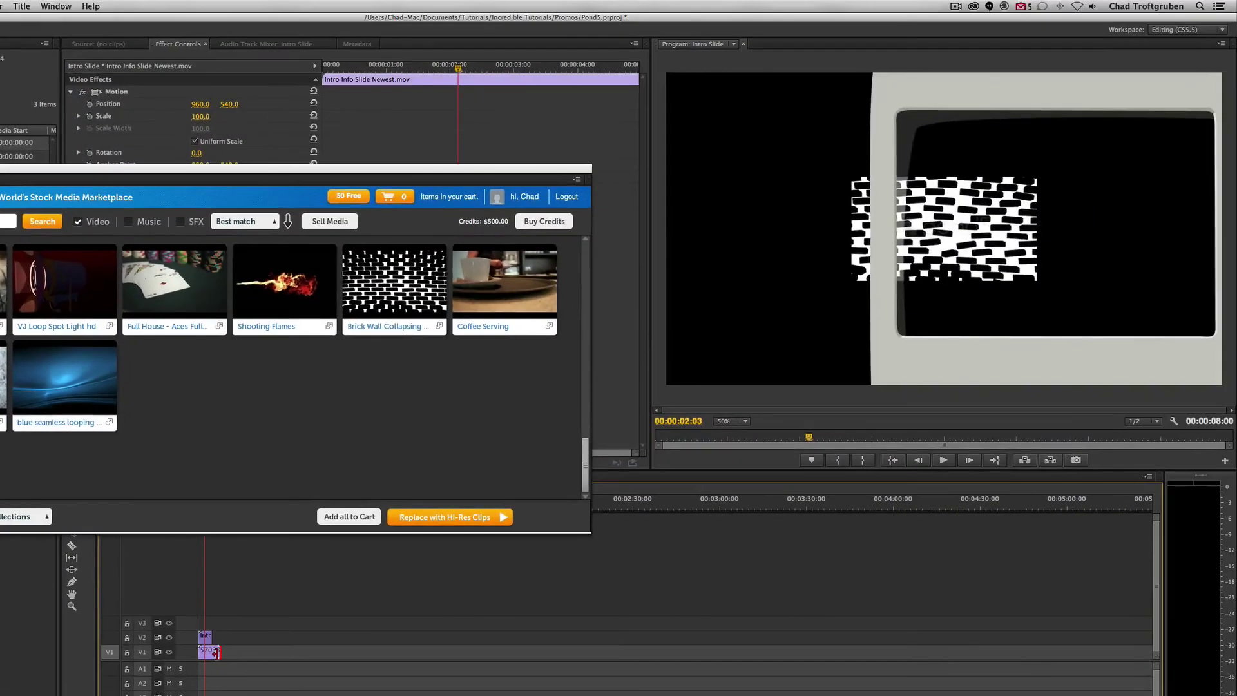
# Set the clip's Motion Scale to 218 and Position to 1434, 514, then preview the composite
pyautogui.click(433, 436)
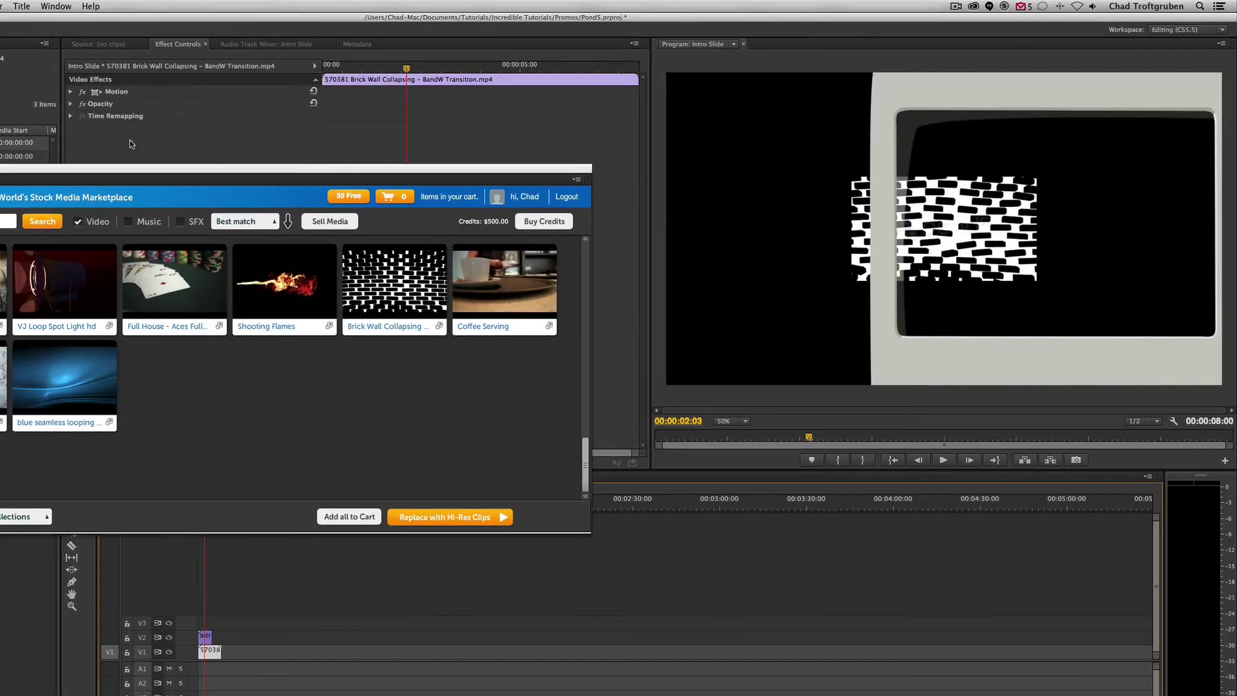
pyautogui.click(71, 92)
pyautogui.moveTo(197, 117); pyautogui.dragTo(456, 104)
pyautogui.moveTo(229, 104); pyautogui.dragTo(254, 104)
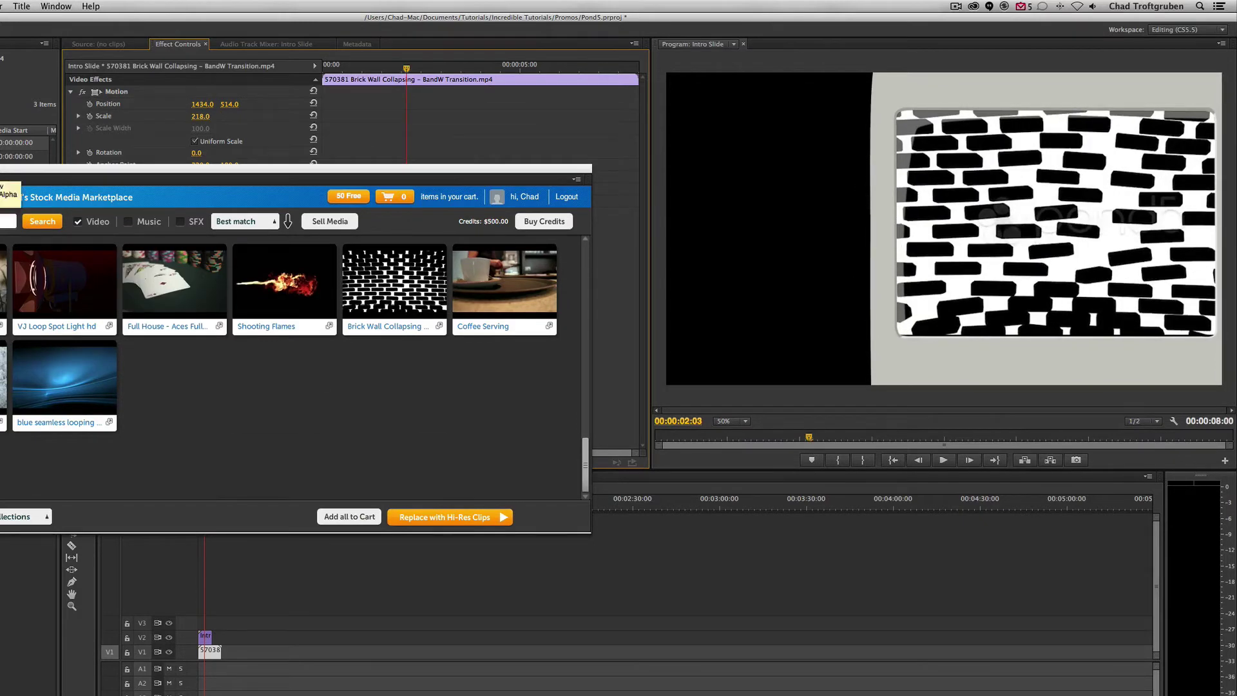
pyautogui.press('super+w')
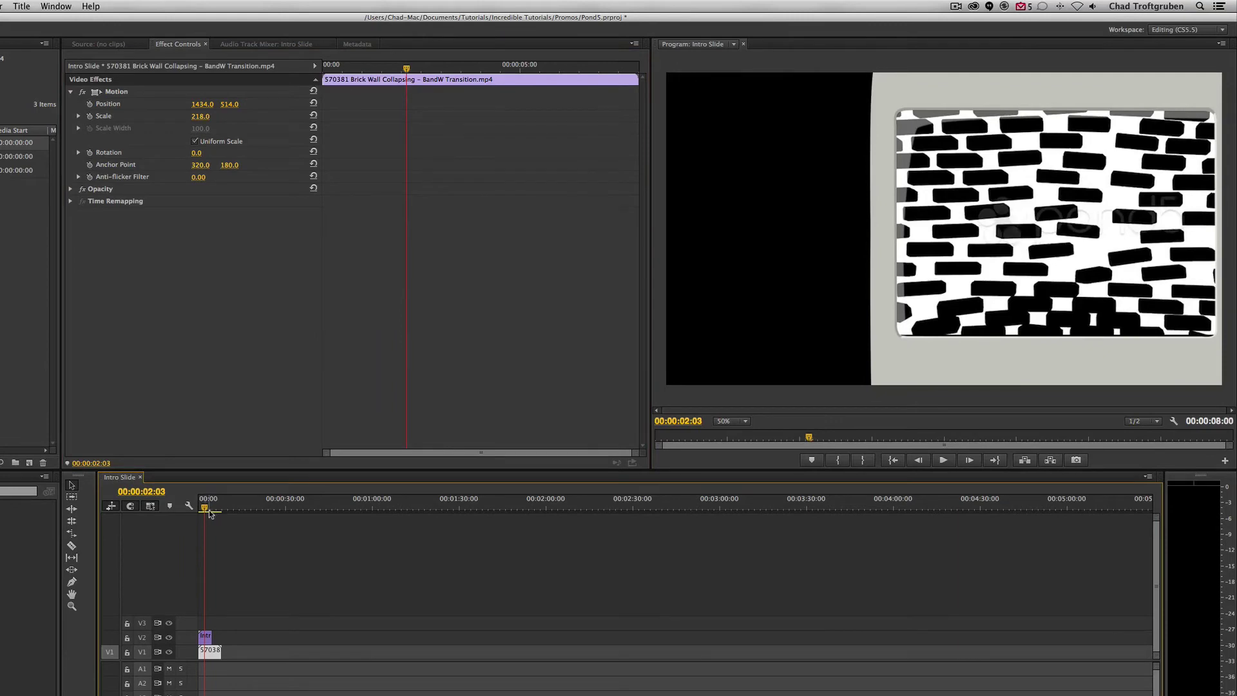
pyautogui.moveTo(210, 514); pyautogui.dragTo(210, 509)
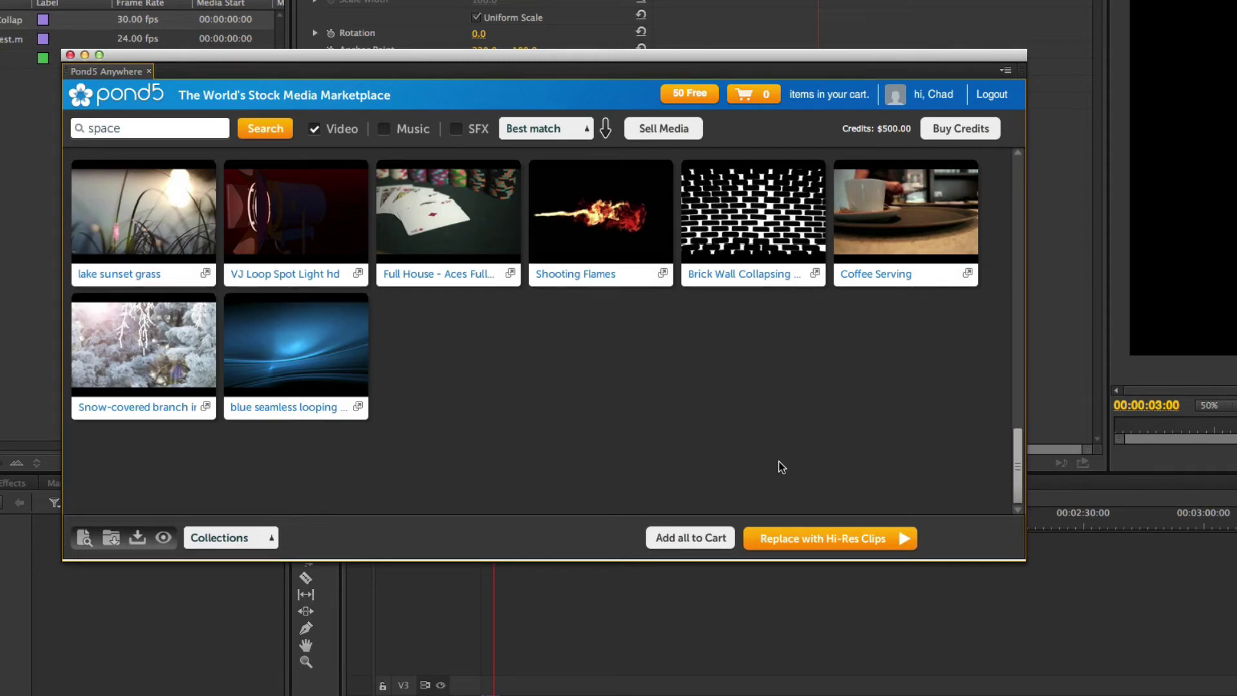
# Replace the Brick Wall Collapsing preview with its h264 hi-res version for conforming
pyautogui.click(836, 538)
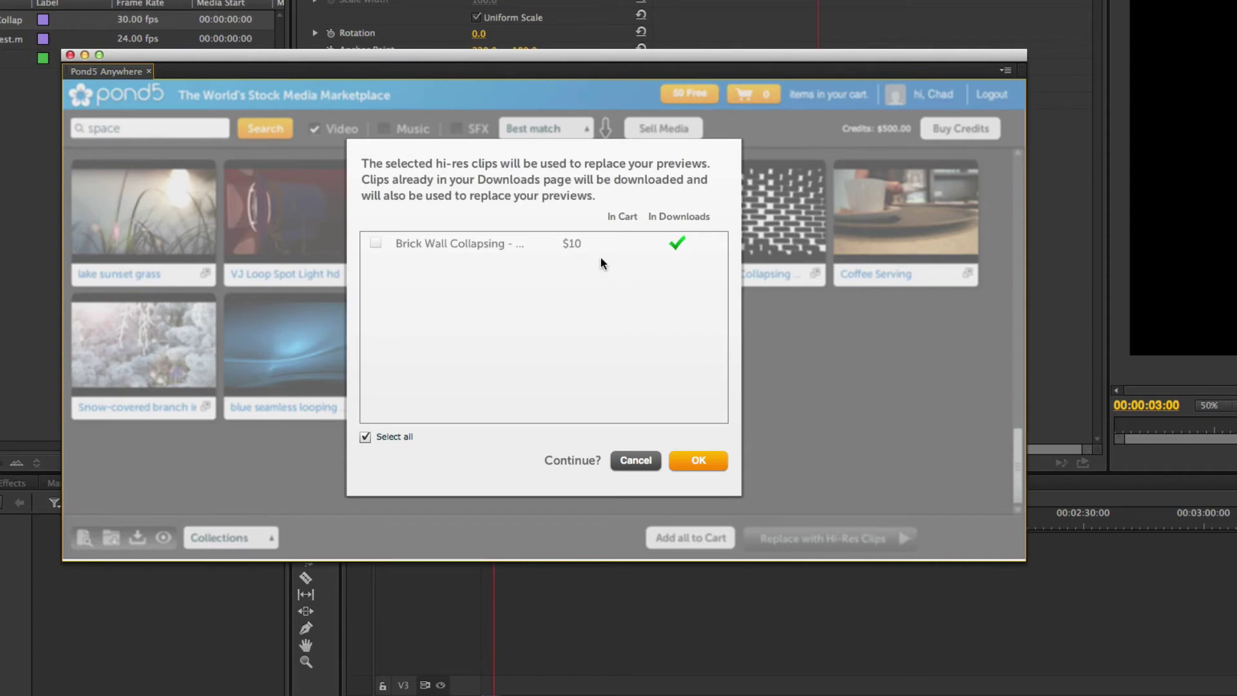
pyautogui.click(364, 436)
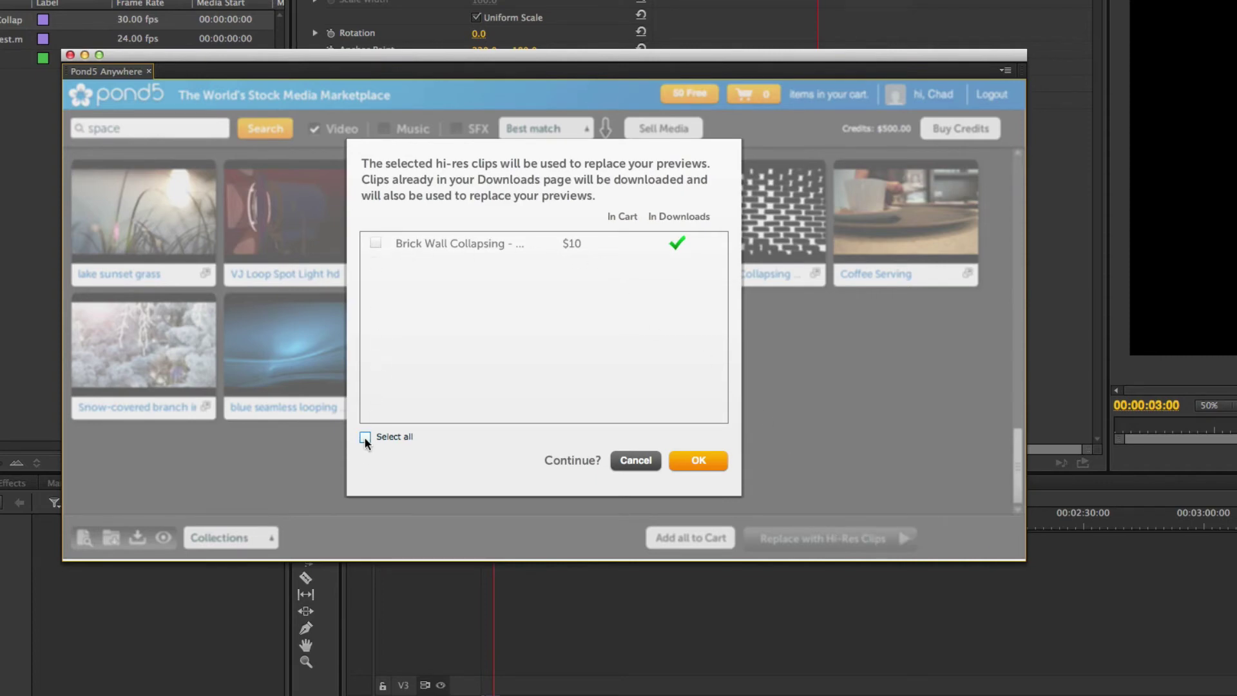
pyautogui.click(709, 461)
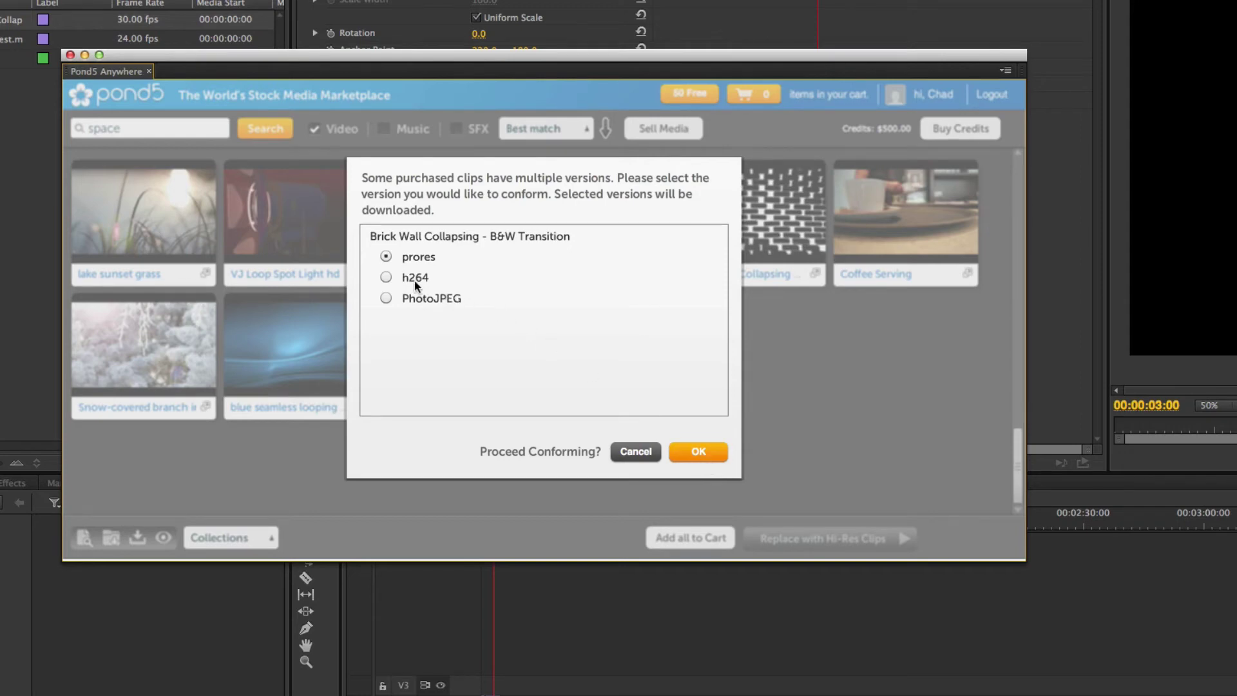
pyautogui.click(386, 277)
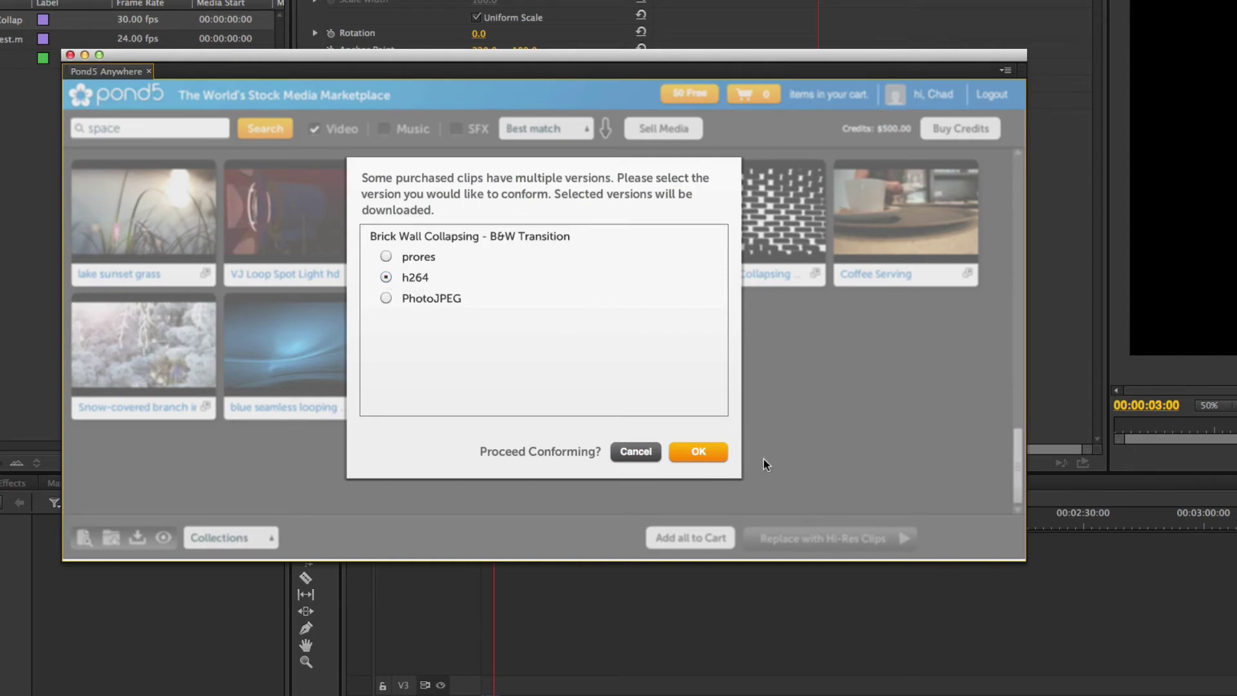
pyautogui.click(707, 456)
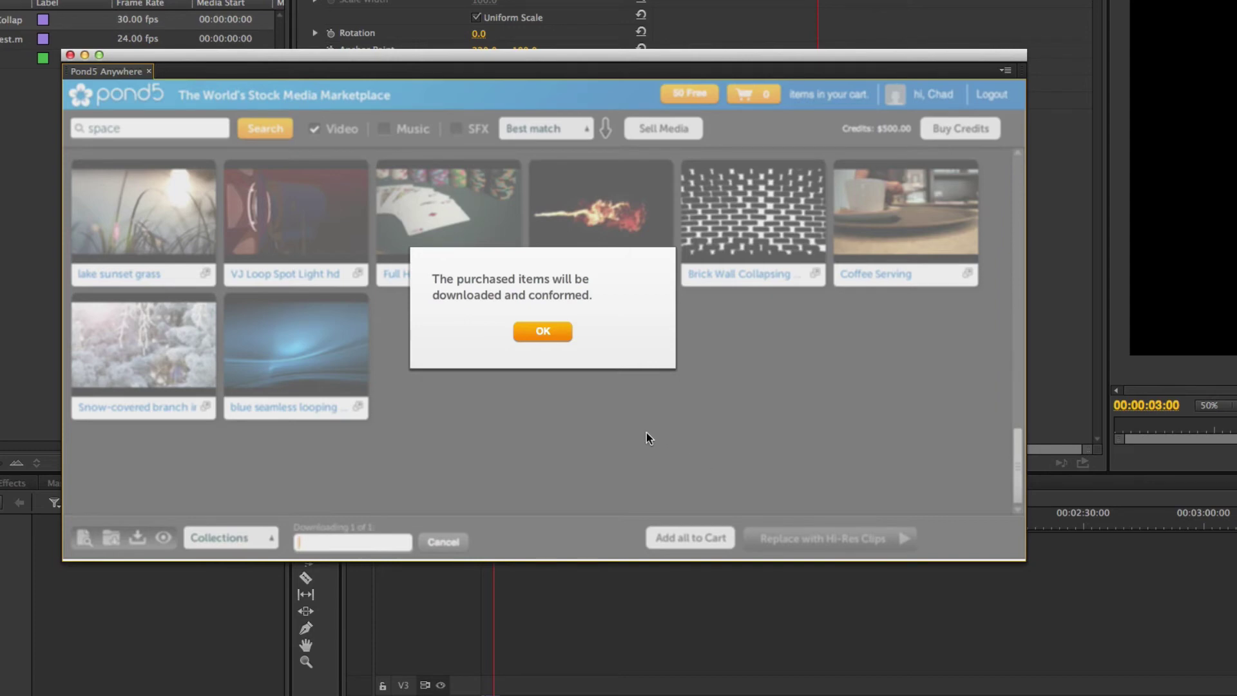
# Acknowledge the hi-res download notice so the Import Project: conformed dialog appears
pyautogui.click(543, 331)
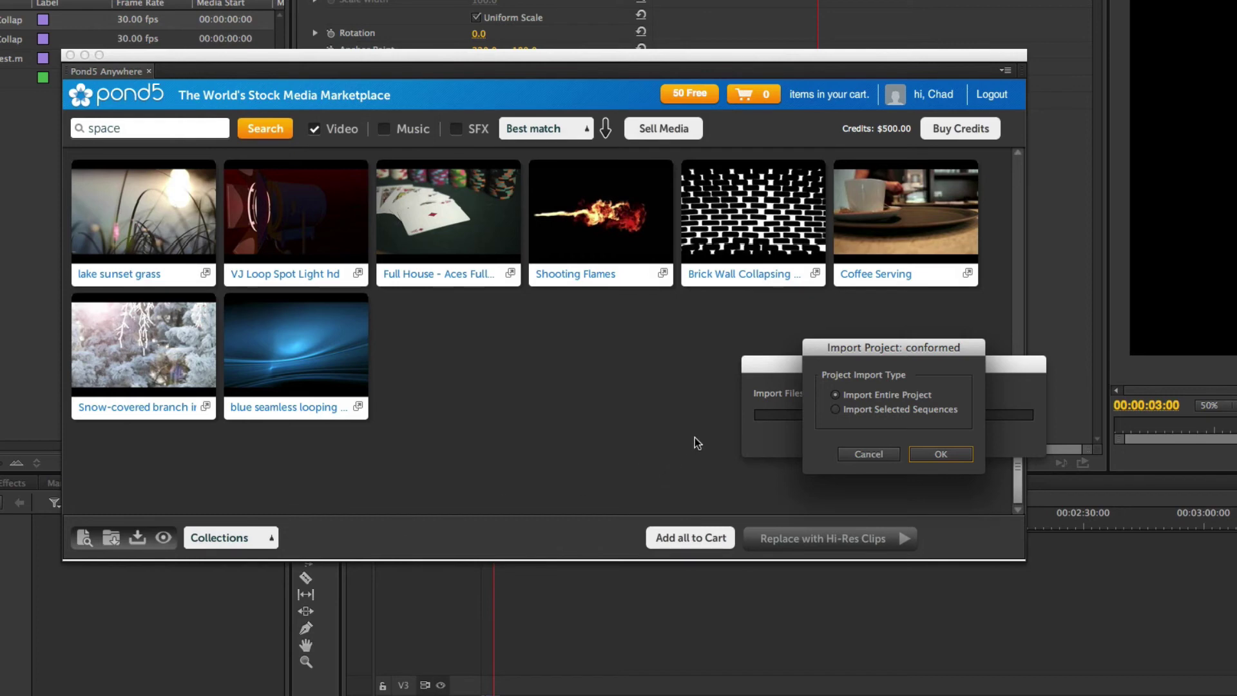
# Import only the Intro Slide sequence from the conformed project
pyautogui.click(871, 413)
pyautogui.click(956, 454)
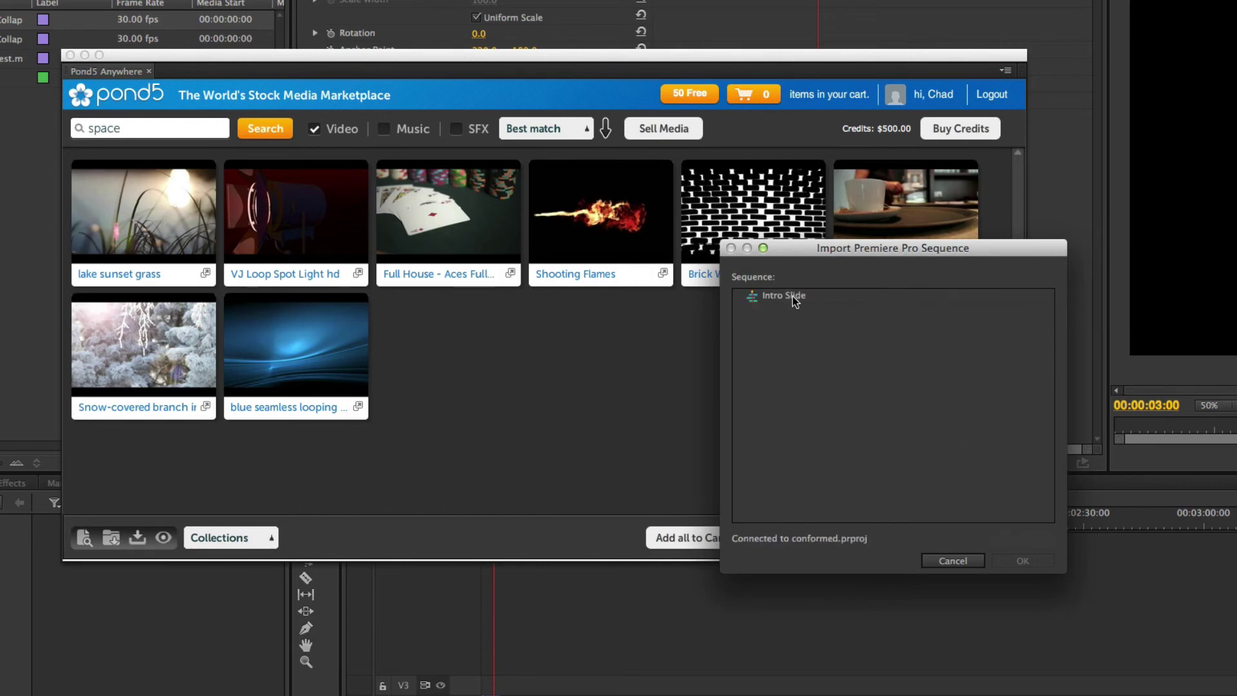
pyautogui.click(792, 296)
pyautogui.click(1022, 560)
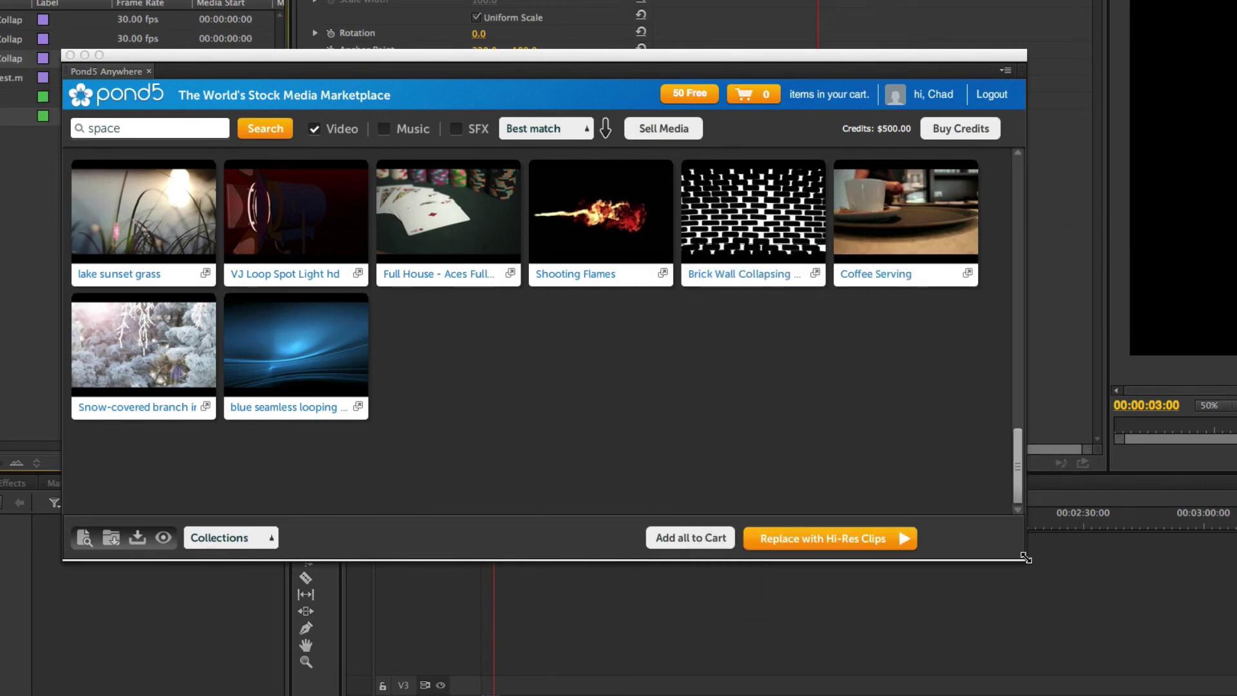
# Compare the brick wall clips' resolutions: 1920 x 1080 .mov versus 640 x 360 mp4
pyautogui.click(85, 54)
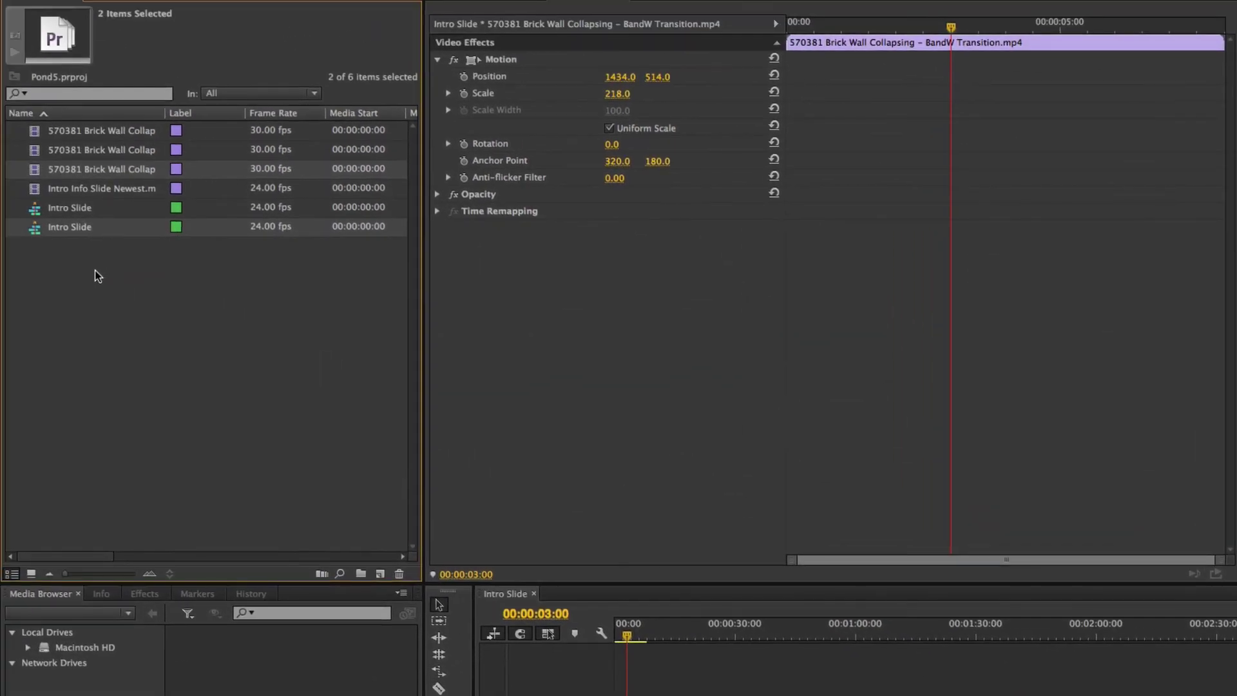
pyautogui.click(82, 268)
pyautogui.moveTo(57, 213)
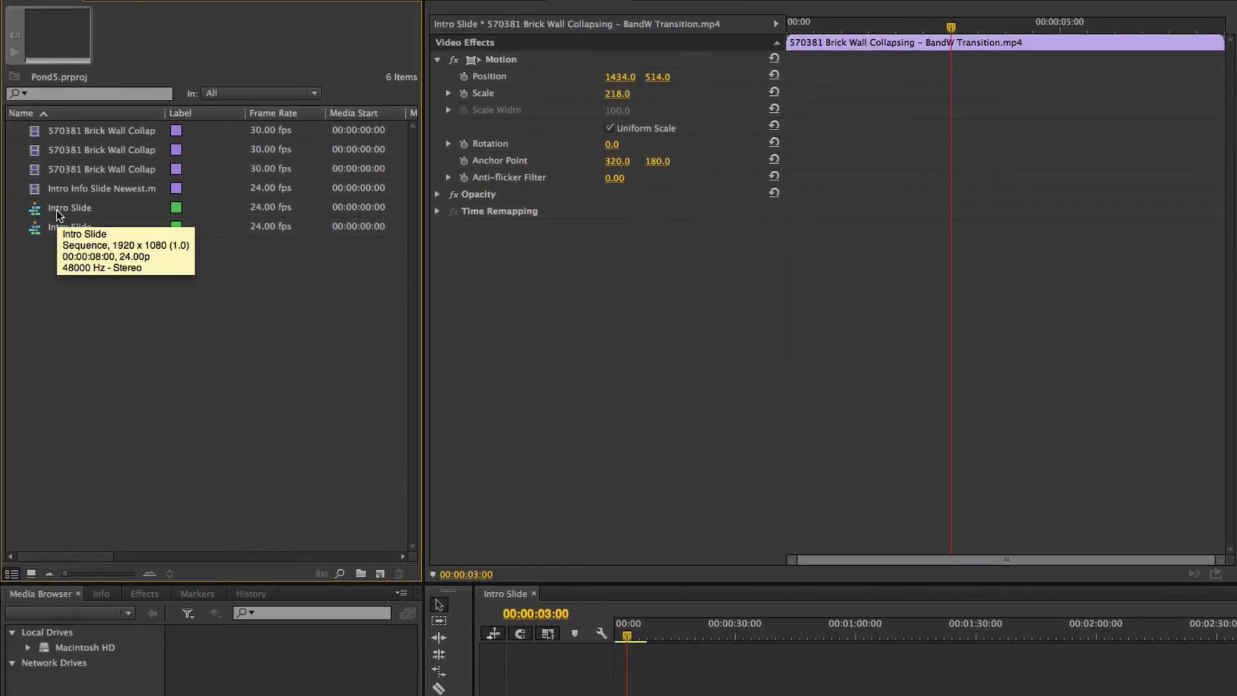
pyautogui.click(70, 171)
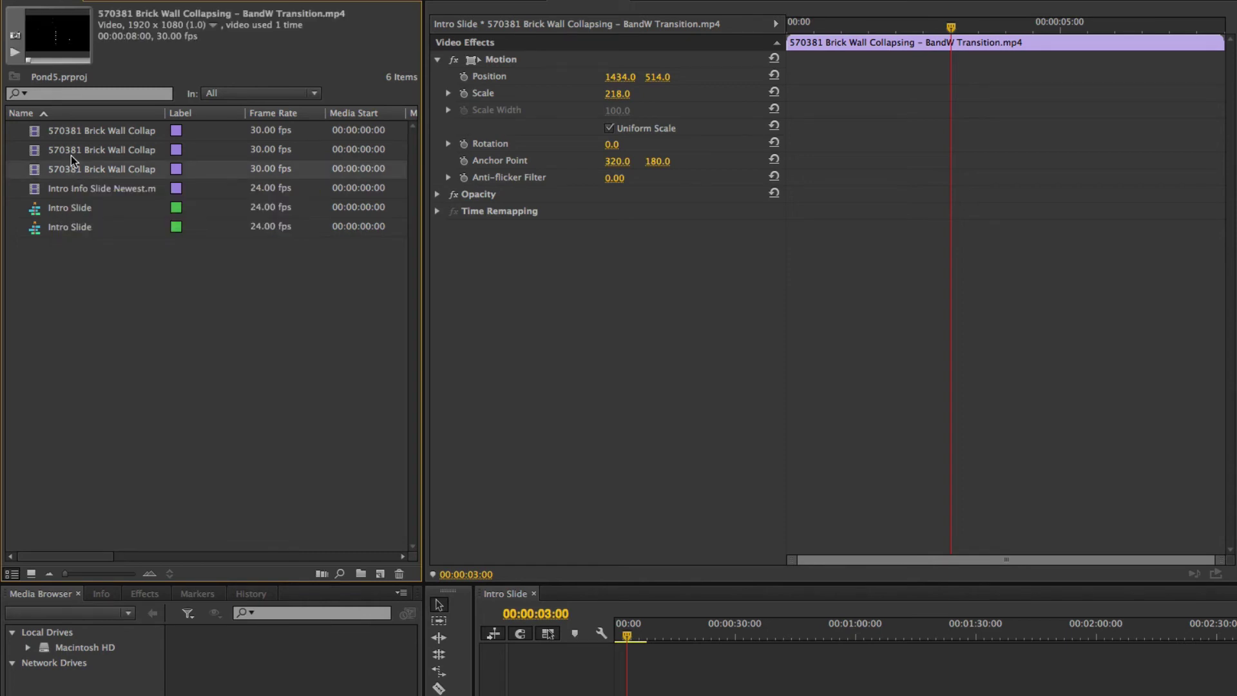
pyautogui.click(72, 149)
pyautogui.click(77, 132)
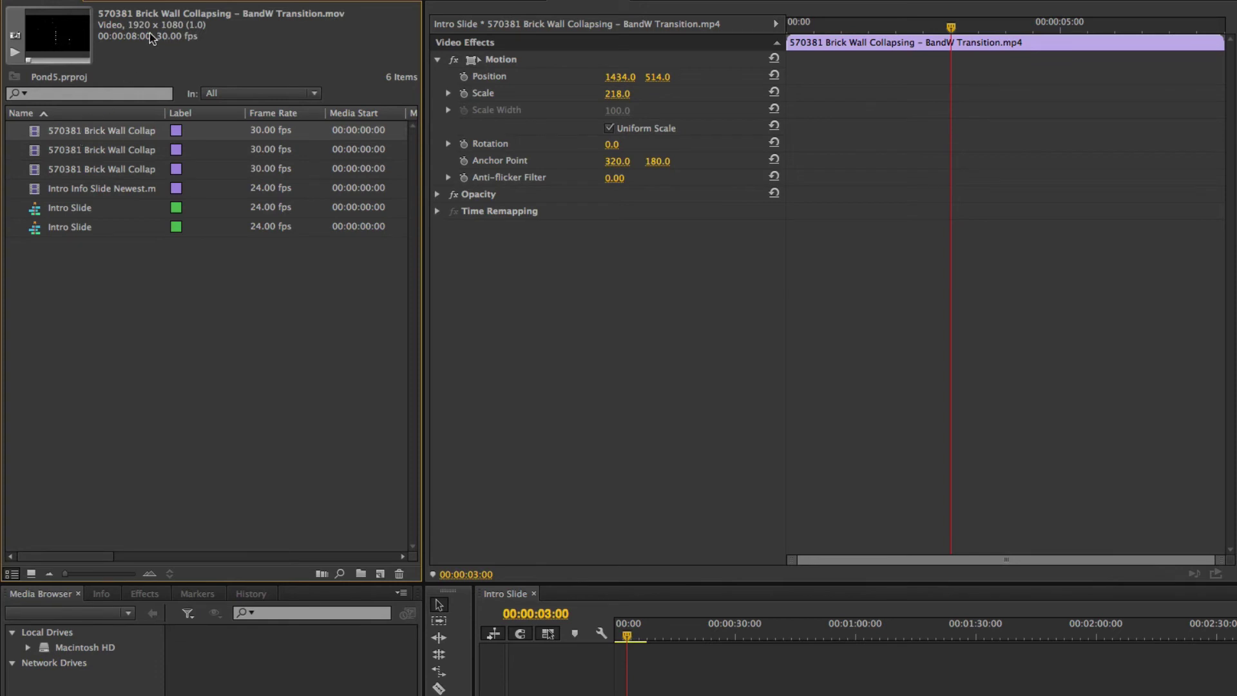
pyautogui.click(72, 150)
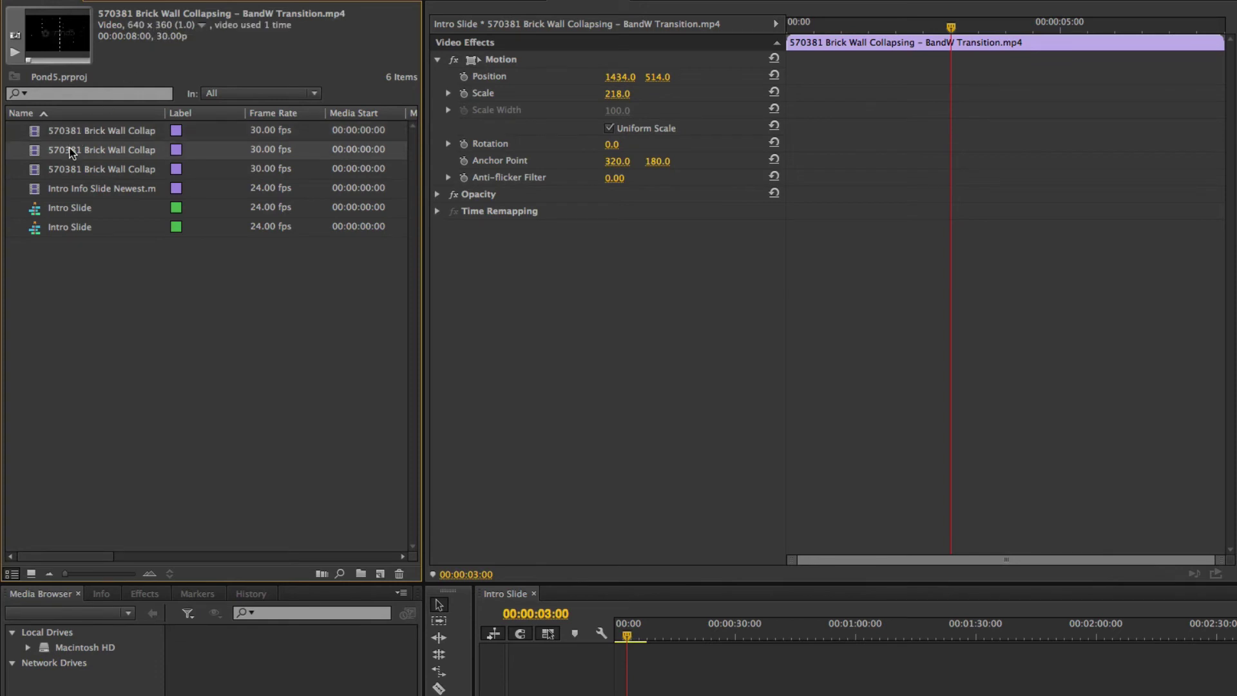
pyautogui.click(91, 168)
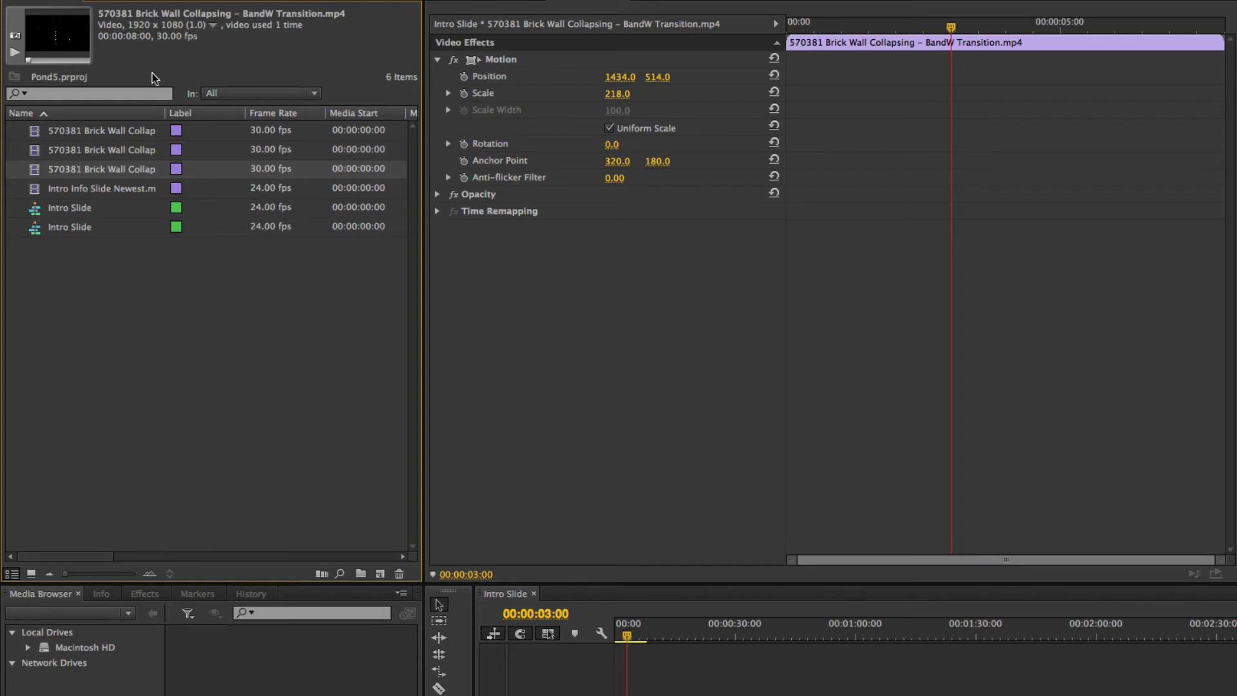
pyautogui.click(92, 150)
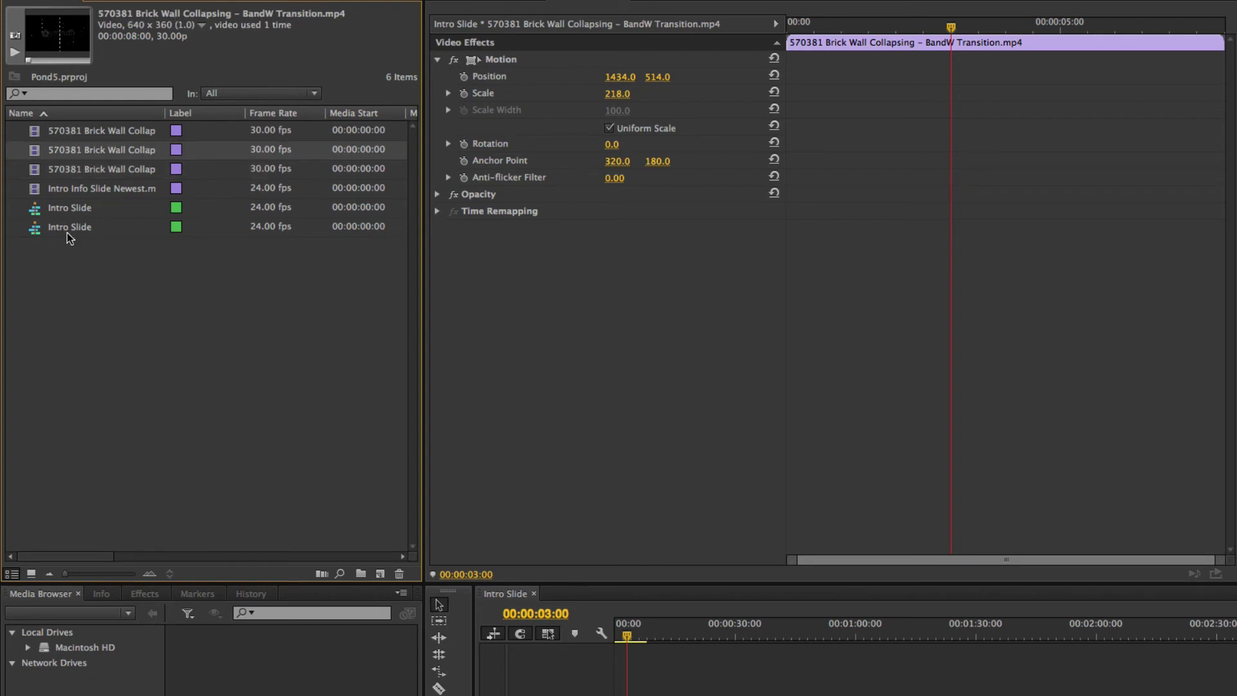
# Scale the V1 brick wall clip in the new Intro Slide sequence to 75, comparing with the original
pyautogui.doubleClick(41, 230)
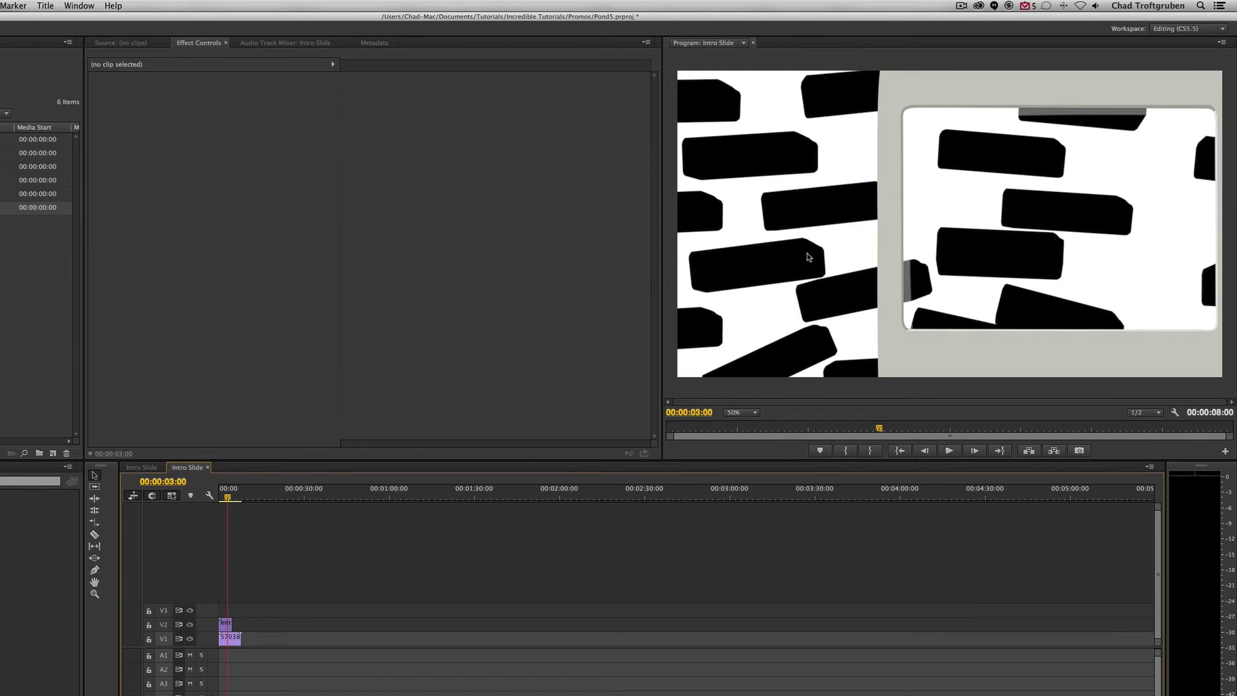
pyautogui.click(234, 636)
pyautogui.moveTo(221, 113)
pyautogui.mouseDown()
pyautogui.moveTo(264, 101)
pyautogui.moveTo(224, 103)
pyautogui.mouseUp()
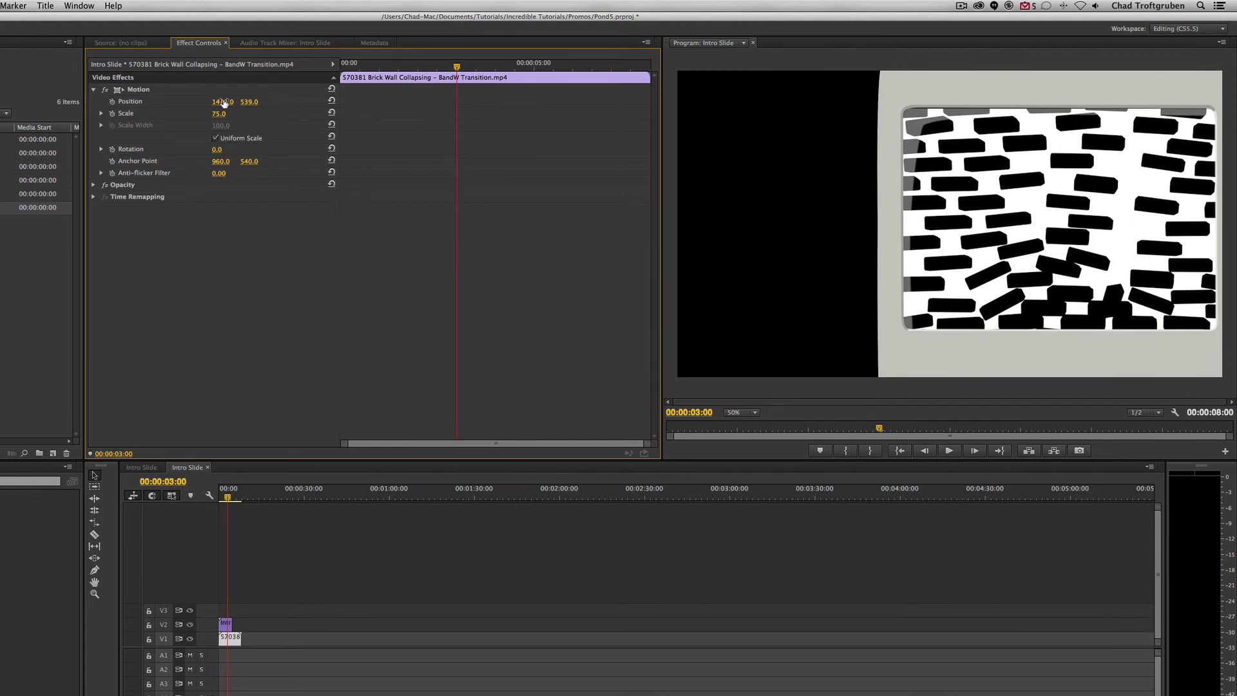
pyautogui.click(140, 467)
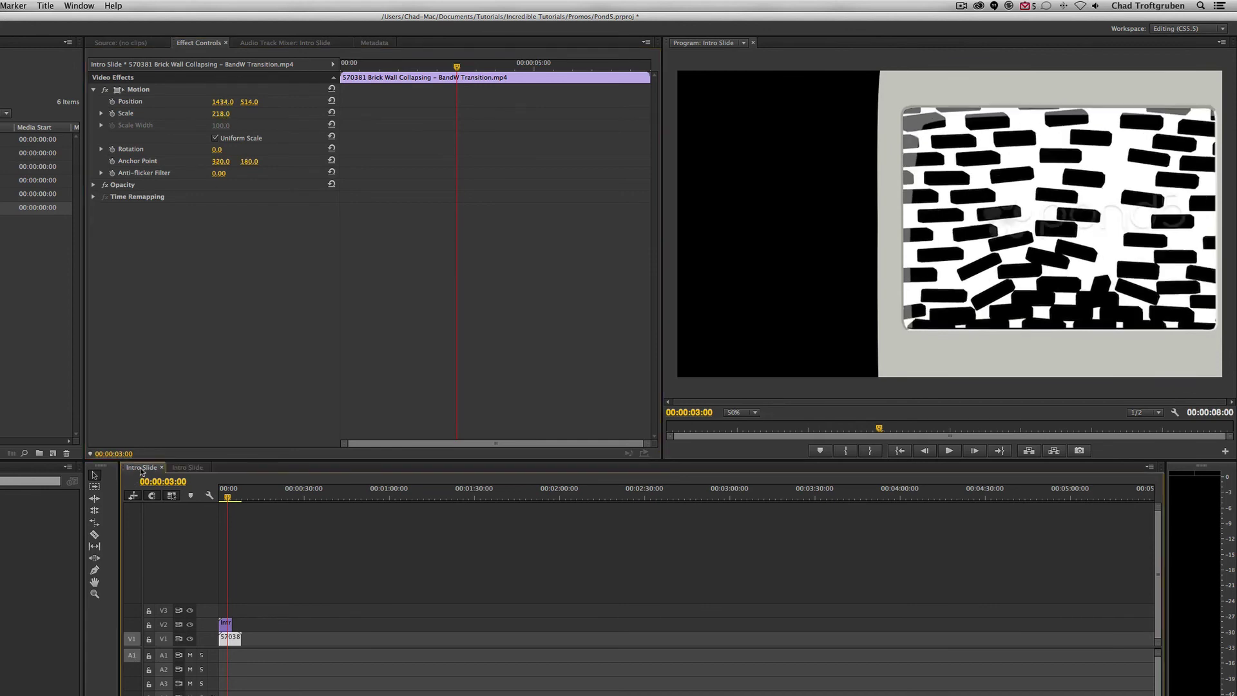
pyautogui.click(191, 467)
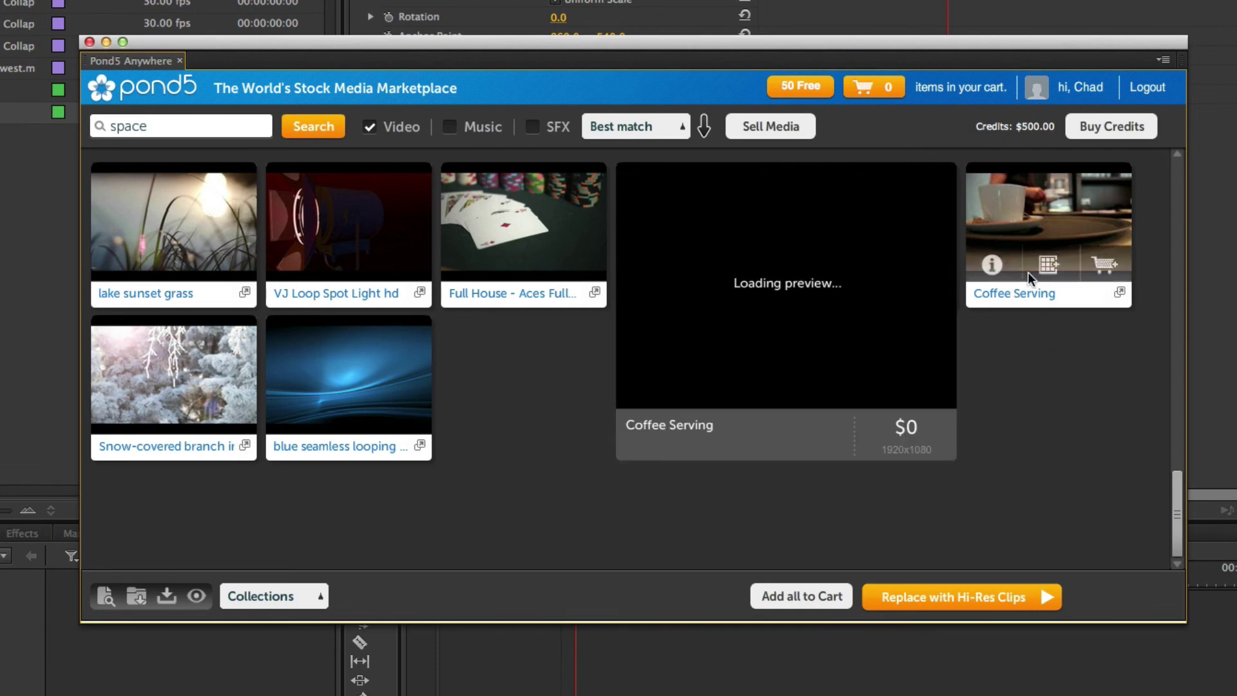
# Buy the Coffee Serving clip through the cart and download its mp4/H.264 version
pyautogui.moveTo(1026, 271)
pyautogui.moveTo(1043, 219)
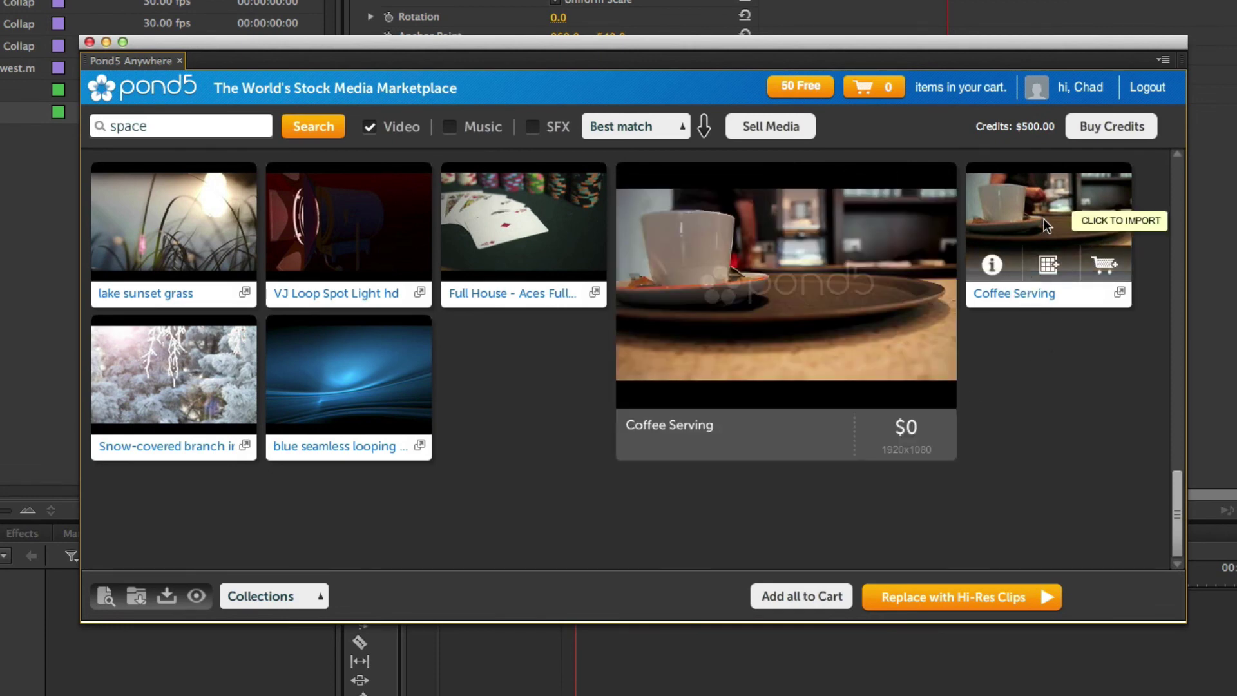
pyautogui.click(1104, 265)
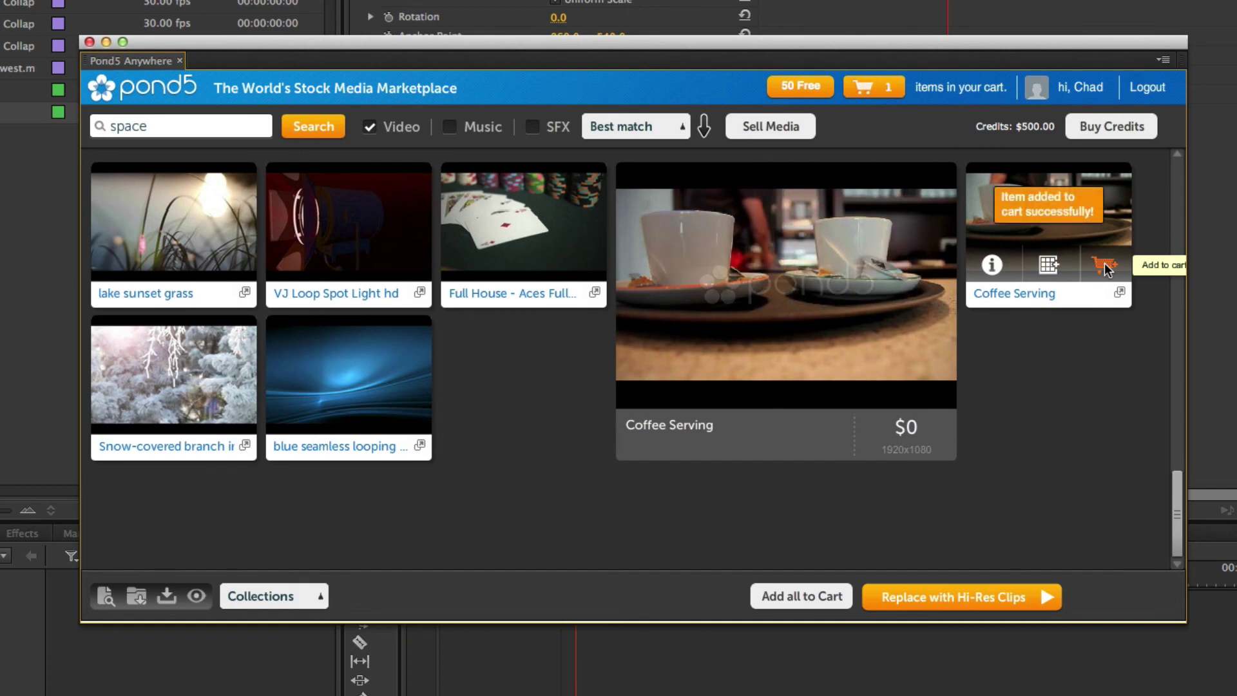
pyautogui.click(888, 96)
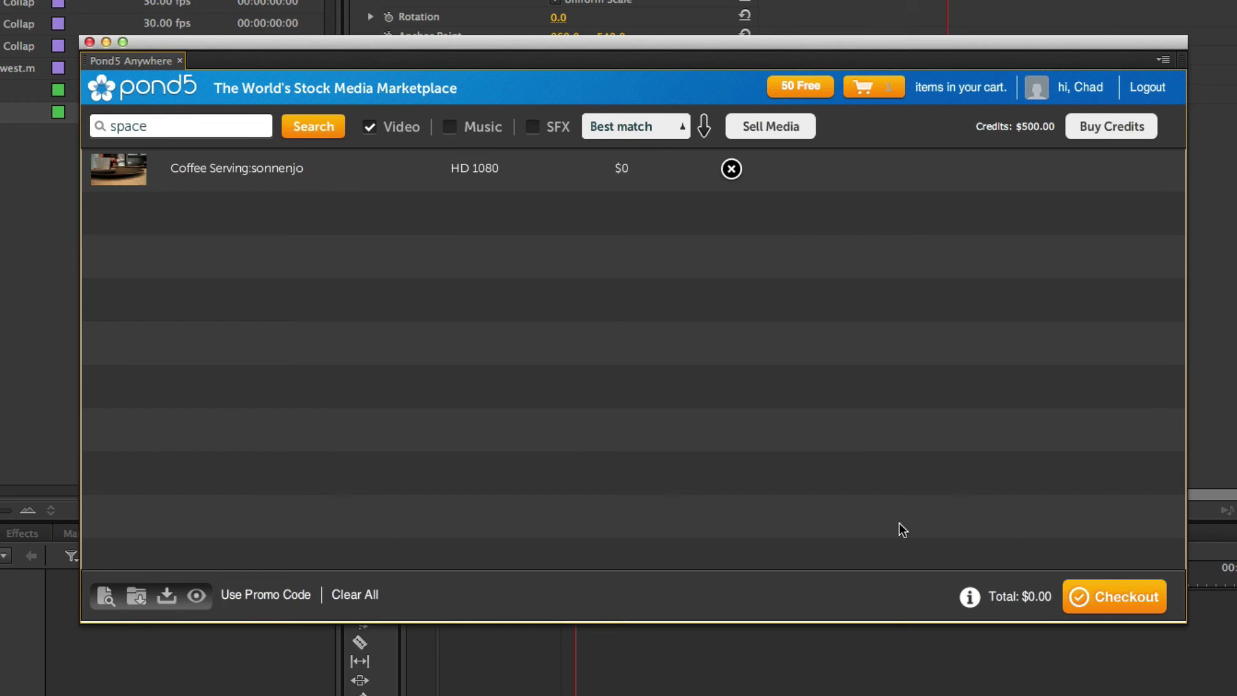
pyautogui.click(1127, 594)
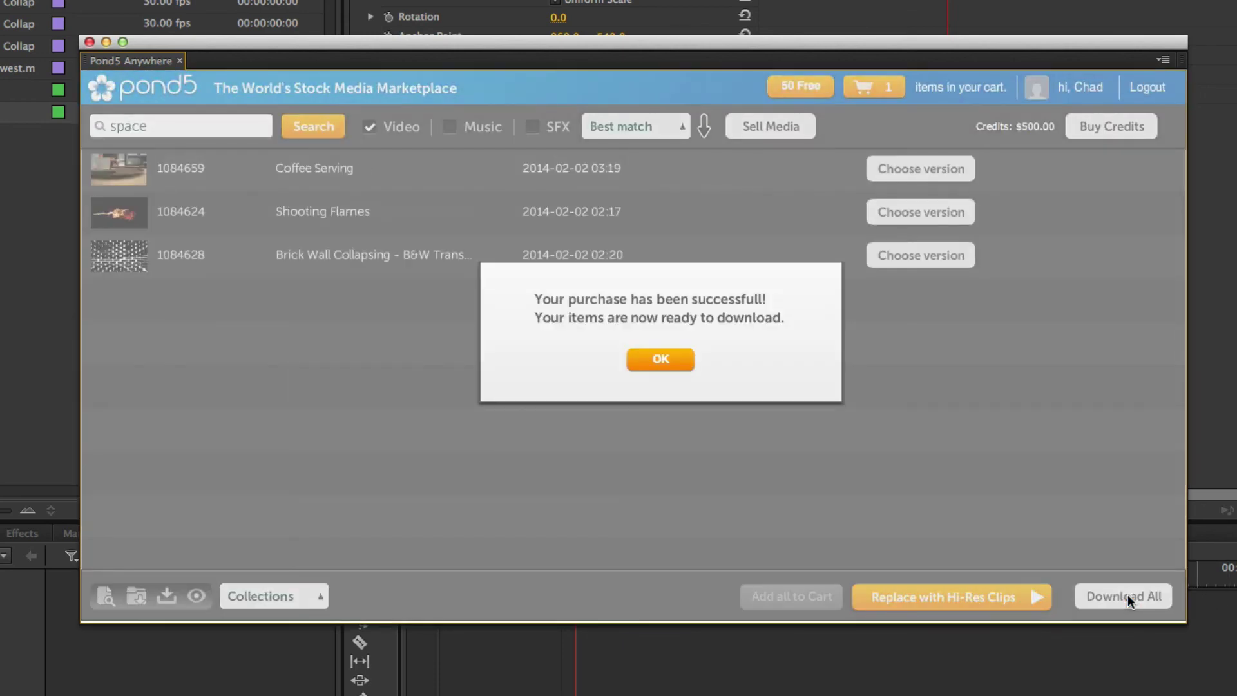
pyautogui.click(676, 358)
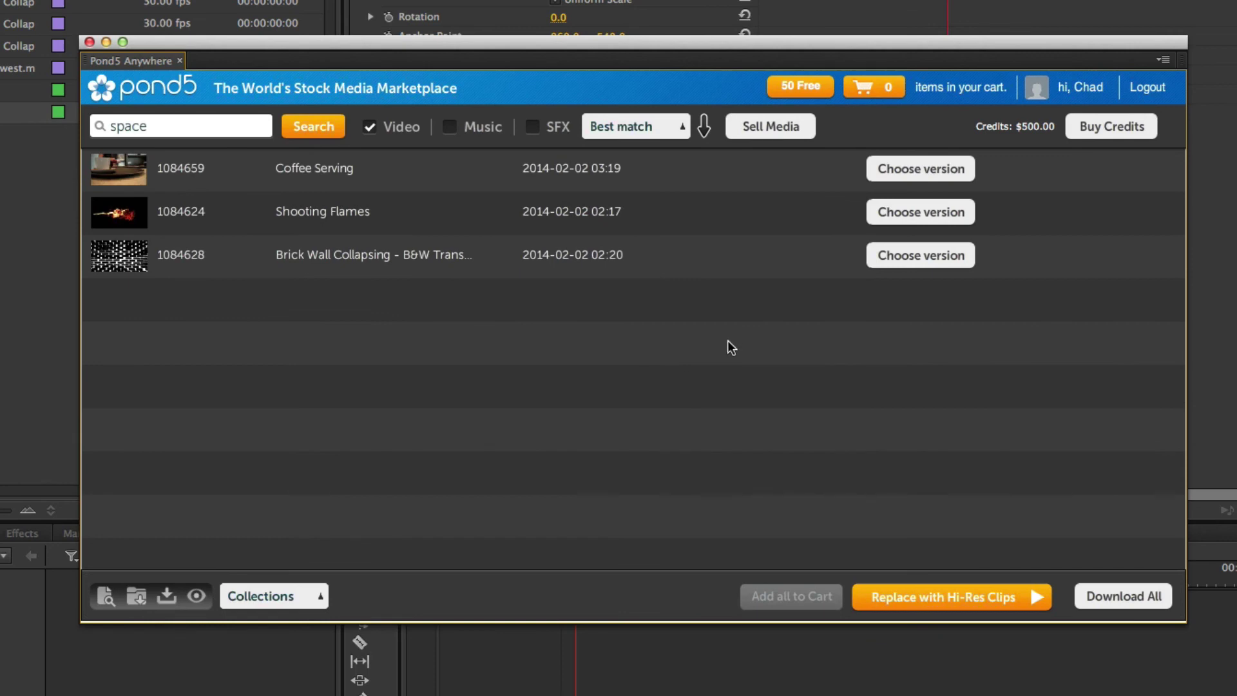
pyautogui.click(907, 171)
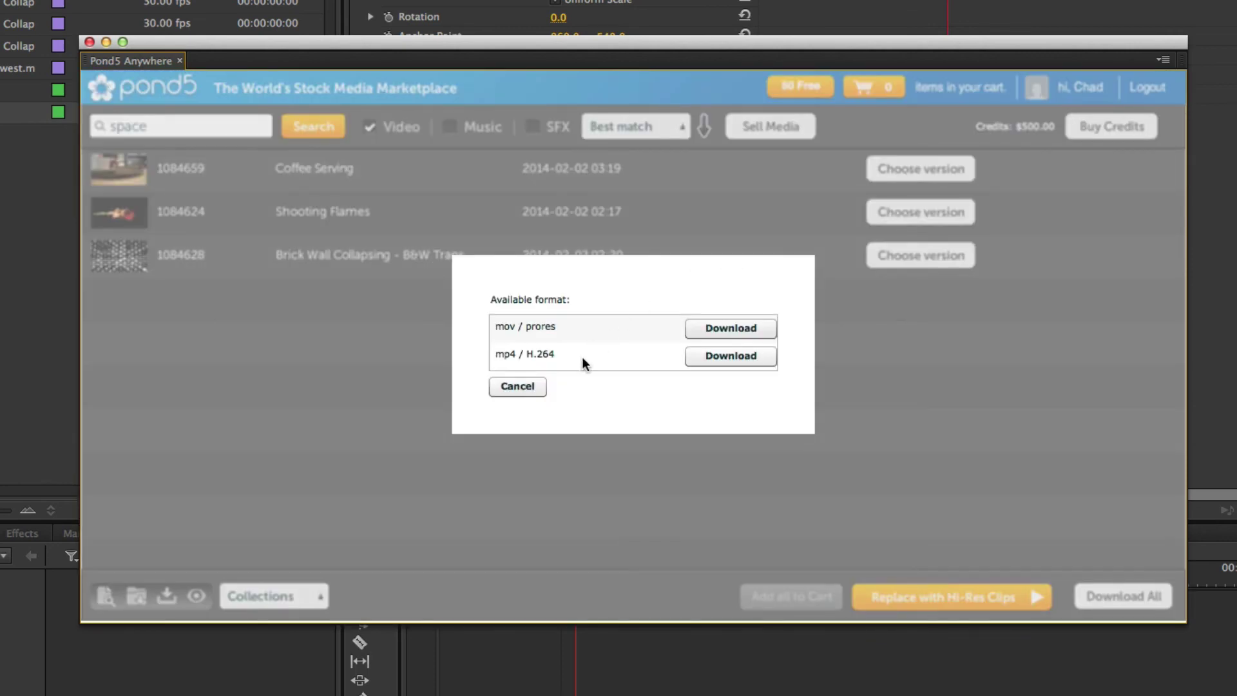
pyautogui.click(729, 355)
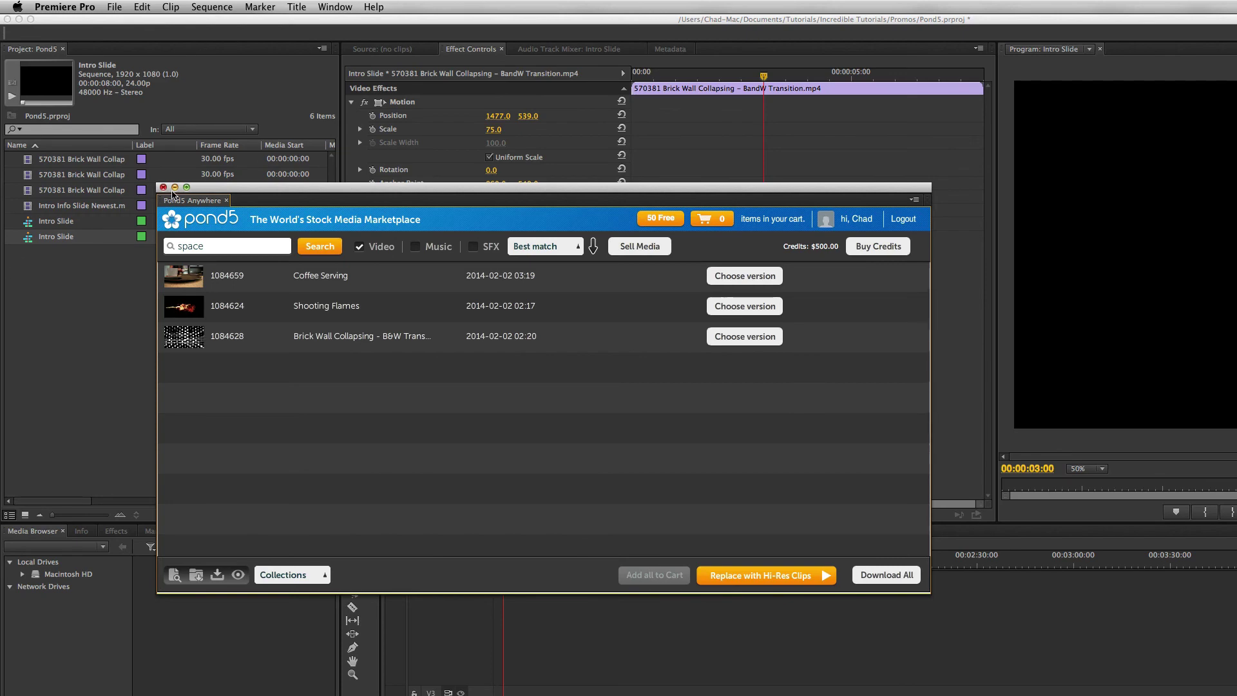
# Close the Pond5 Anywhere panel to reveal the project and Intro Slide sequence
pyautogui.click(123, 109)
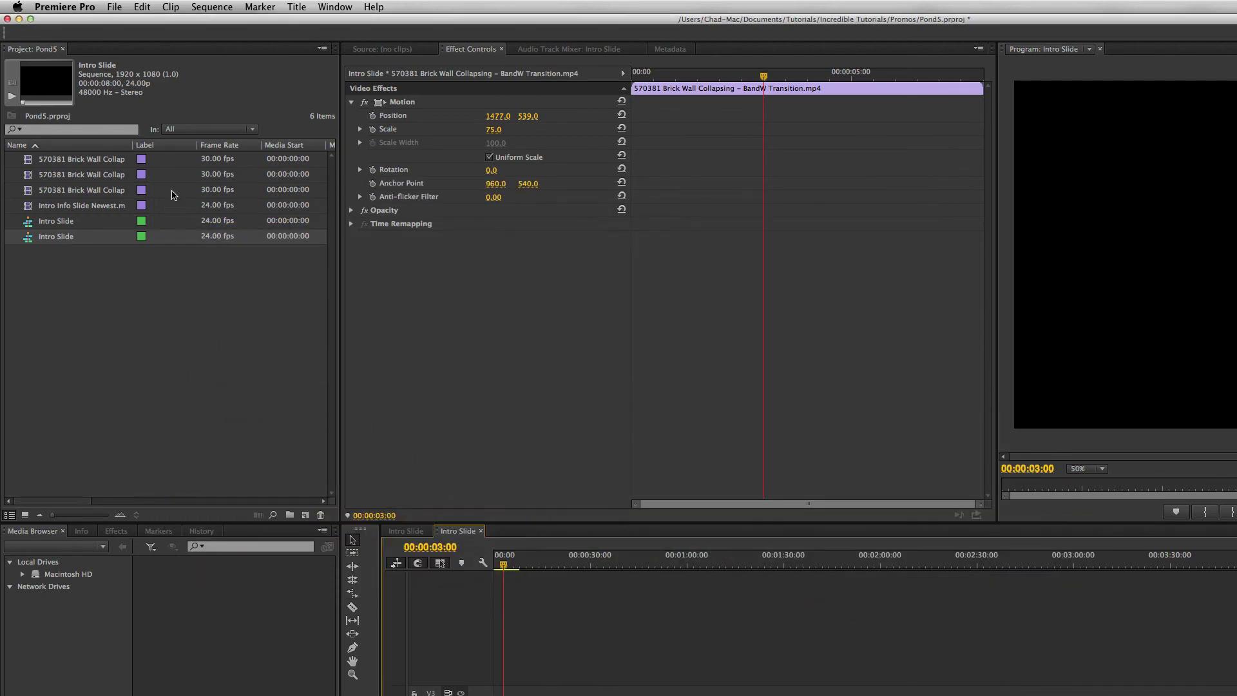